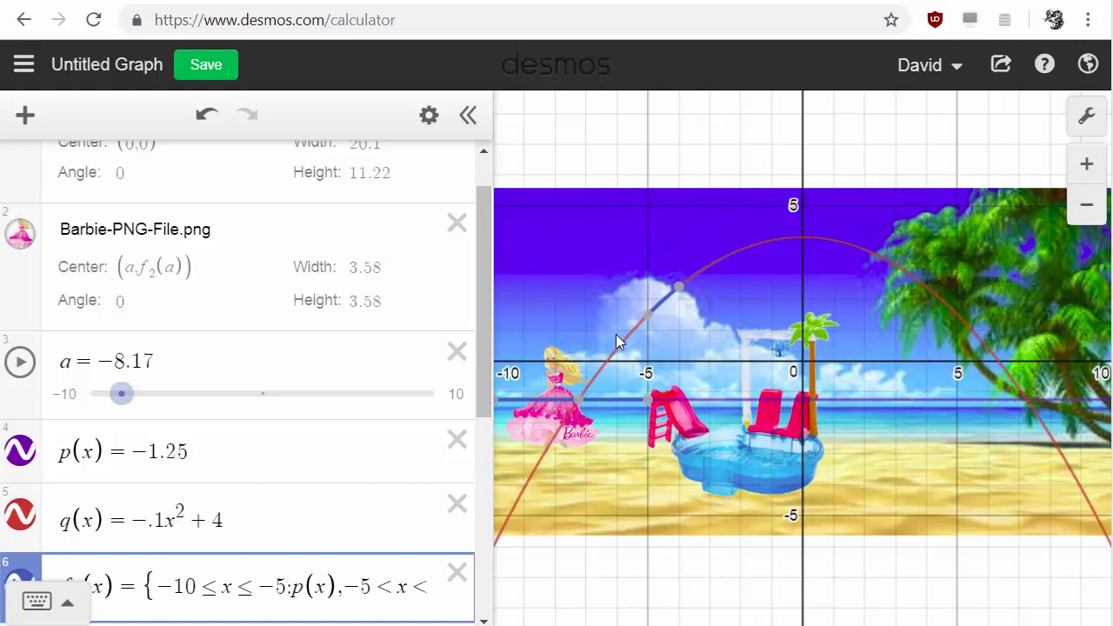
# Step: Replace the right-hand side of q(x) with −x² + 4
pyautogui.moveTo(618, 343)
pyautogui.mouseDown()
pyautogui.moveTo(668, 296)
pyautogui.moveTo(725, 284)
pyautogui.moveTo(879, 323)
pyautogui.moveTo(967, 392)
pyautogui.mouseUp()
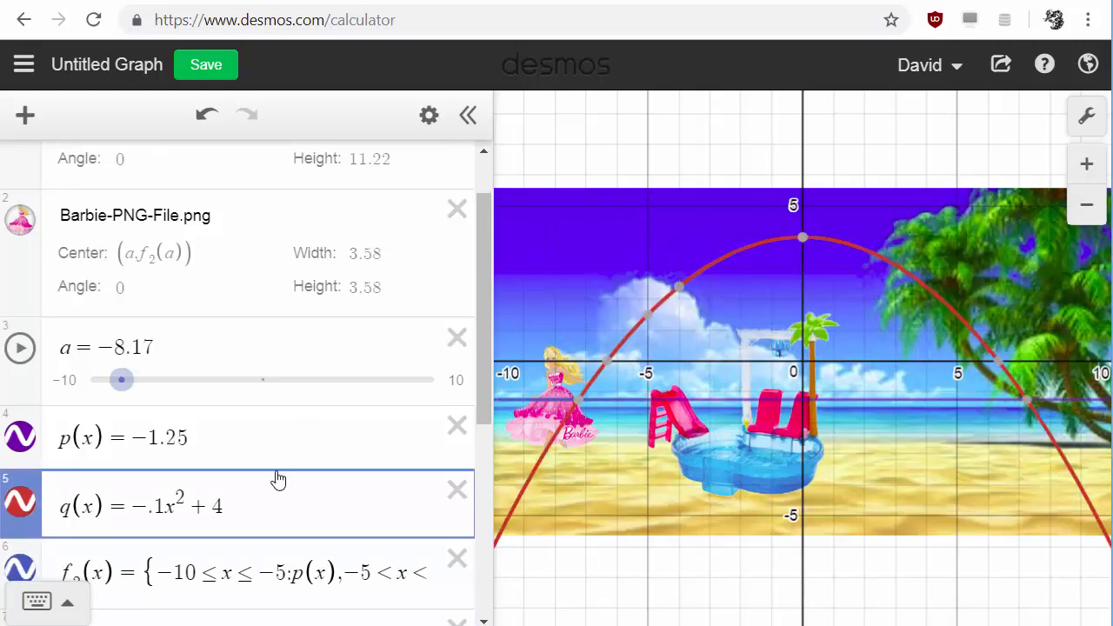
pyautogui.moveTo(245, 493); pyautogui.dragTo(180, 504)
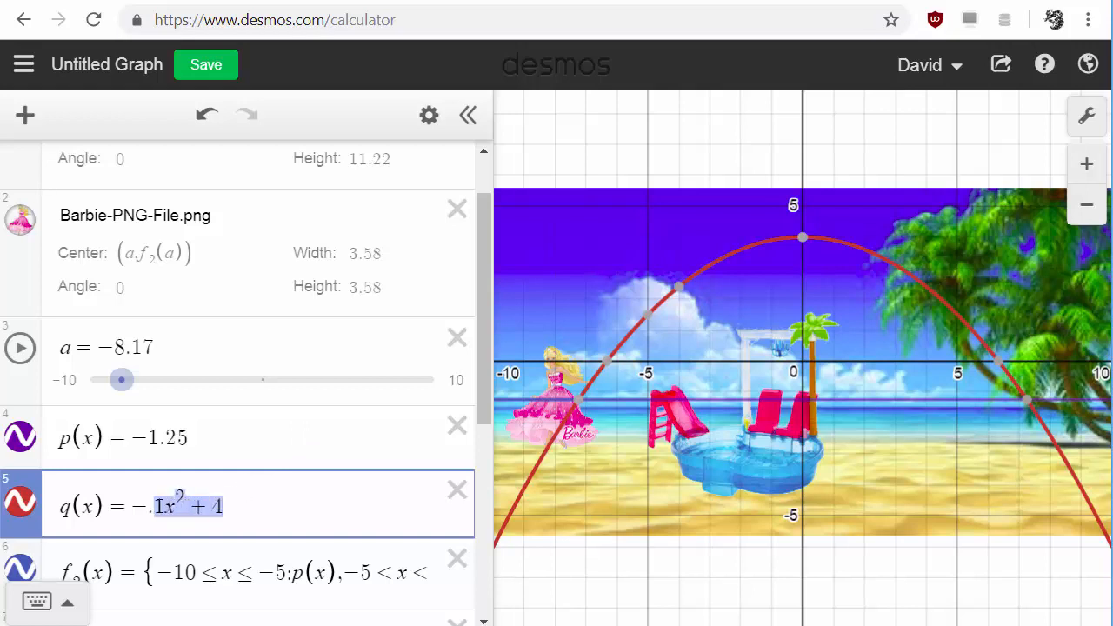
pyautogui.click(165, 511)
pyautogui.moveTo(224, 508); pyautogui.dragTo(106, 583)
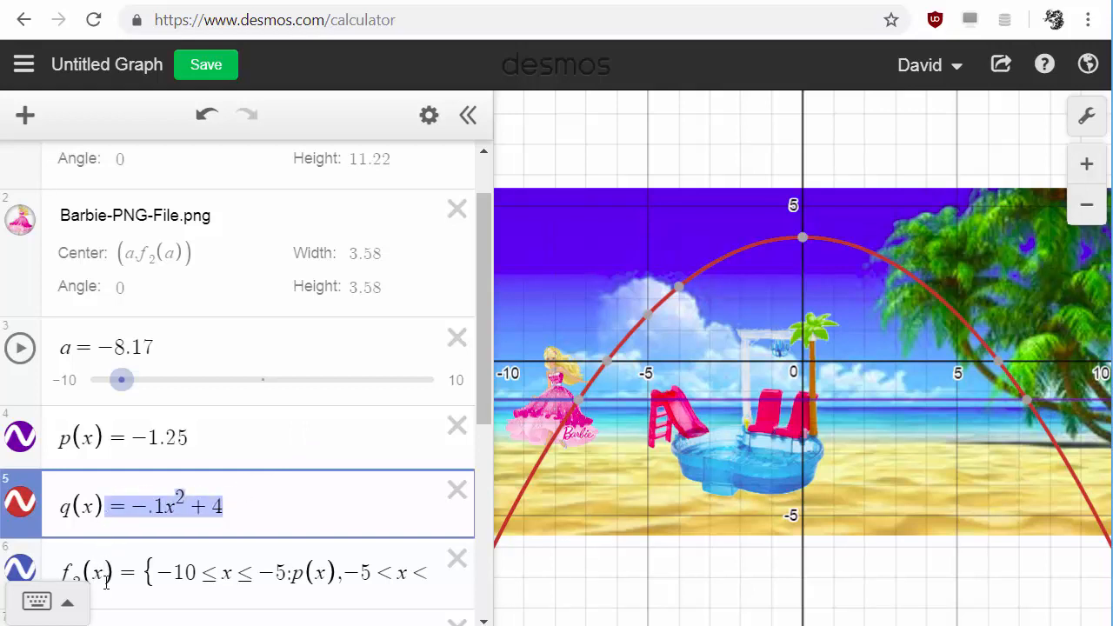
pyautogui.write('x^2')
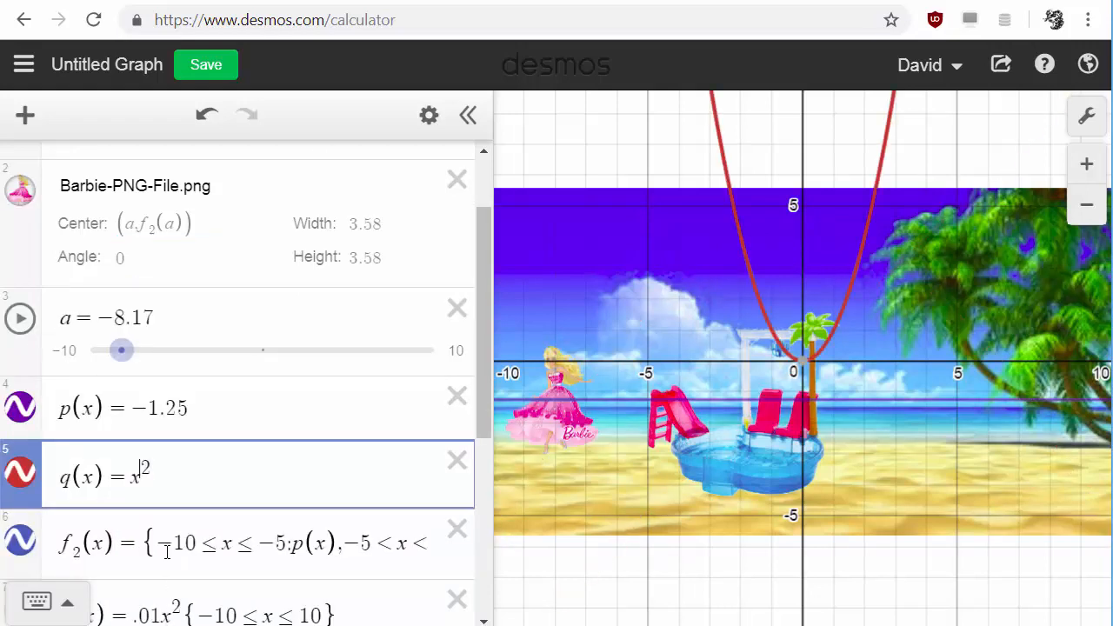
pyautogui.write('-')
pyautogui.press('Right')
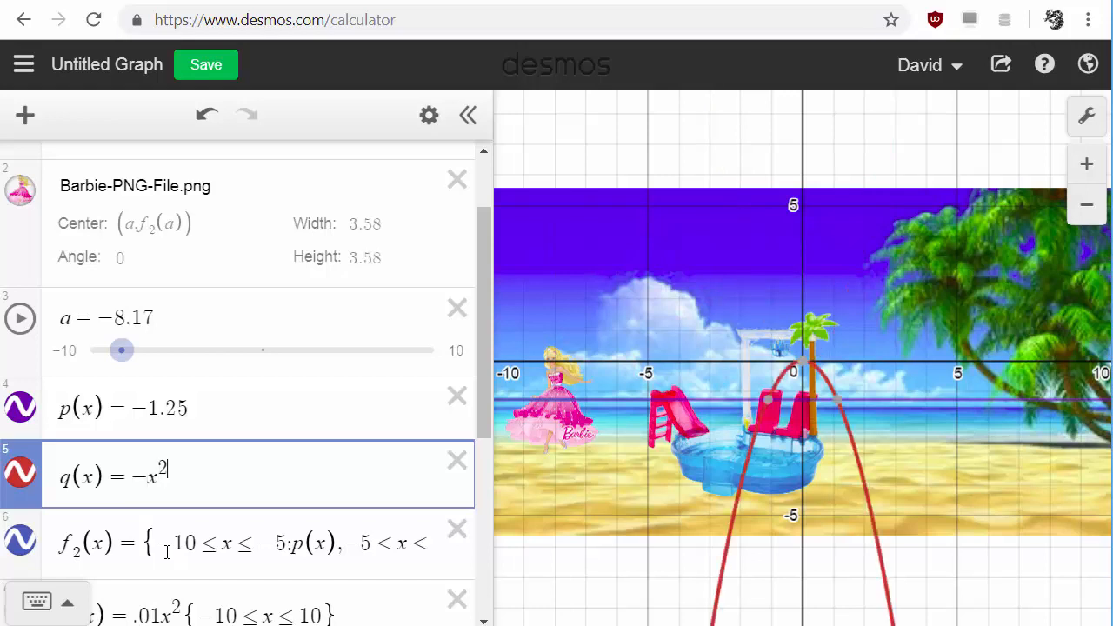
pyautogui.press('Right')
pyautogui.press('Right')
pyautogui.write('+ 4')
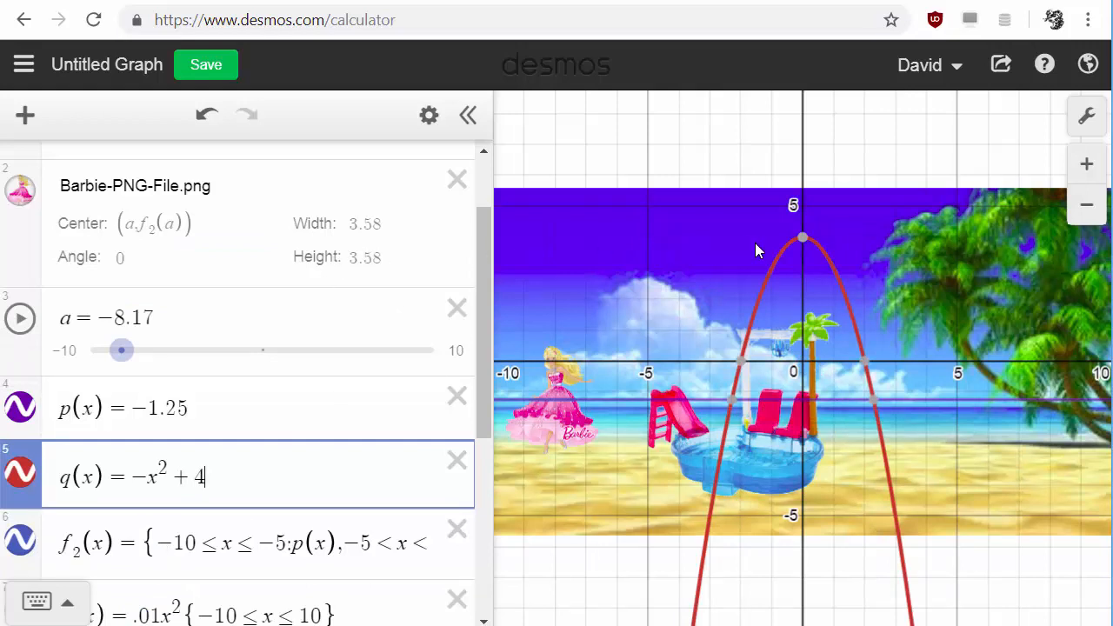
# Step: Try 2 as the constant term of q(x), then set it to 3
pyautogui.press('BackSpace')
pyautogui.write('2')
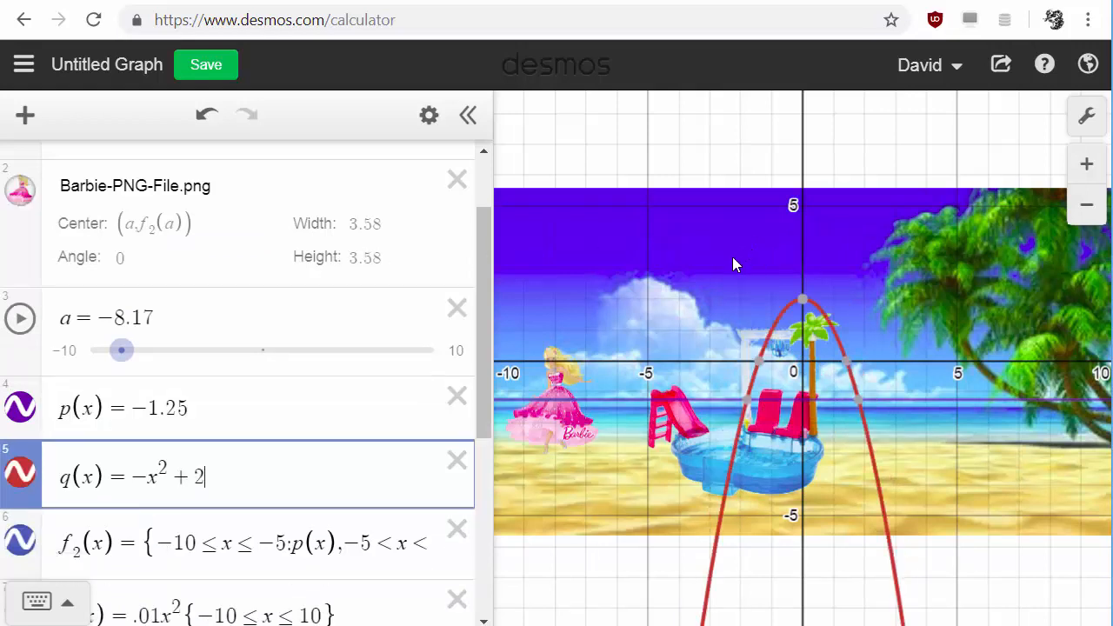
pyautogui.press('BackSpace')
pyautogui.write('3')
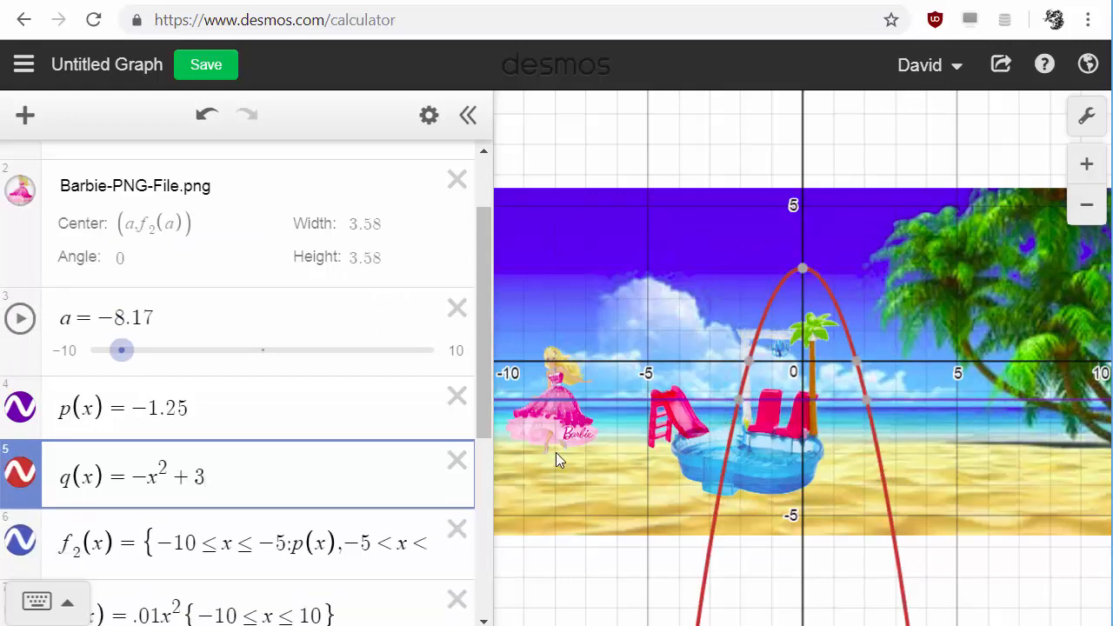
# Step: Try −3 as the x² coefficient of q(x), then set it to −.1
pyautogui.click(641, 399)
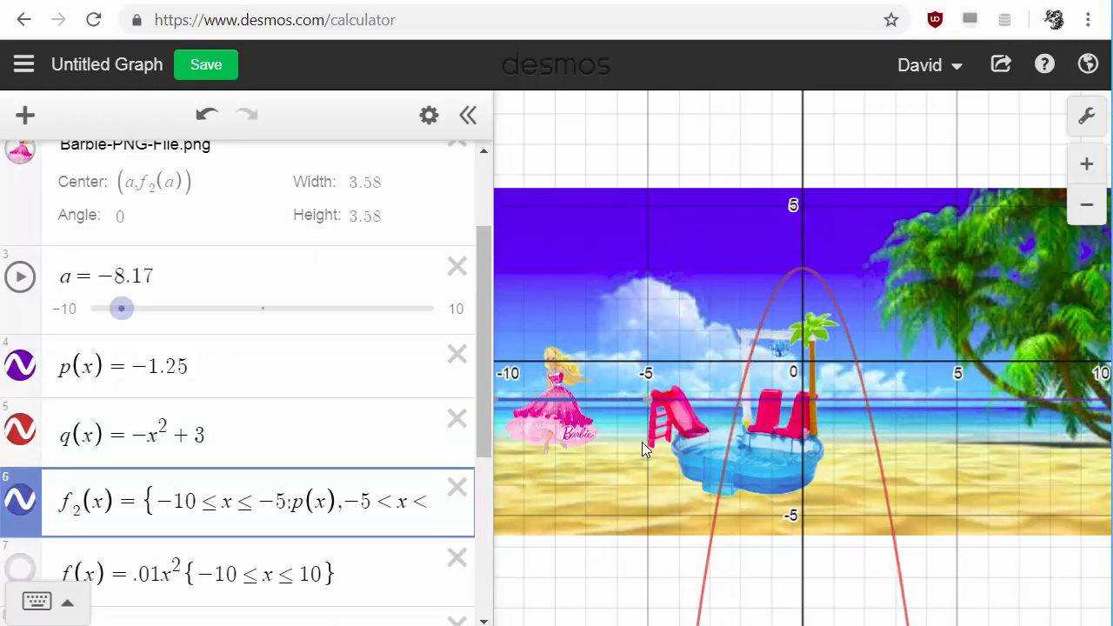
pyautogui.click(147, 433)
pyautogui.write('3')
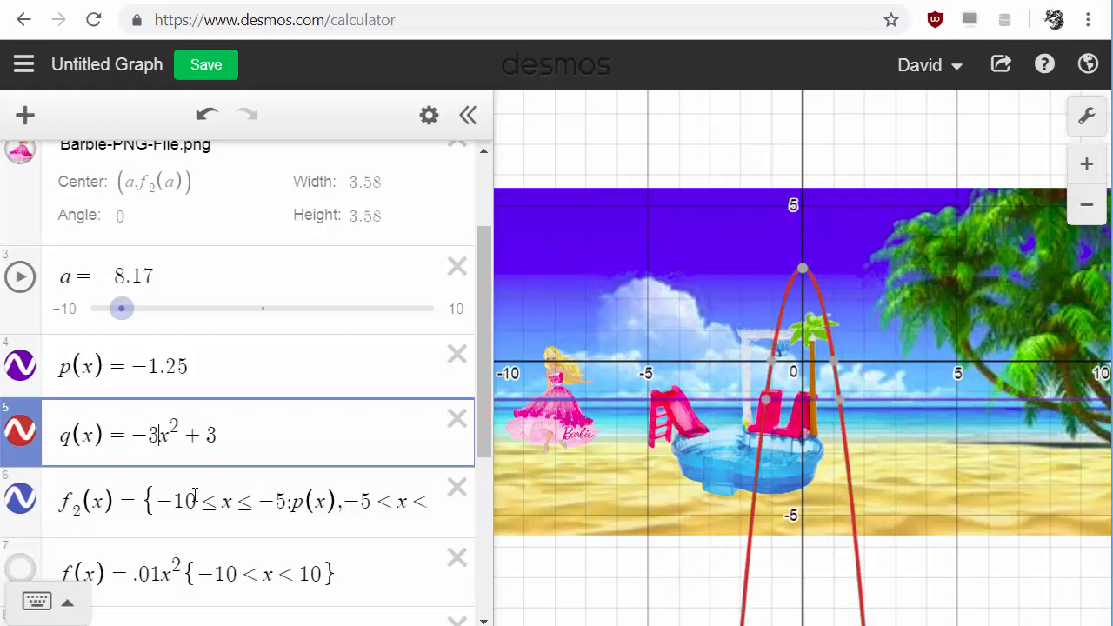
pyautogui.press('BackSpace')
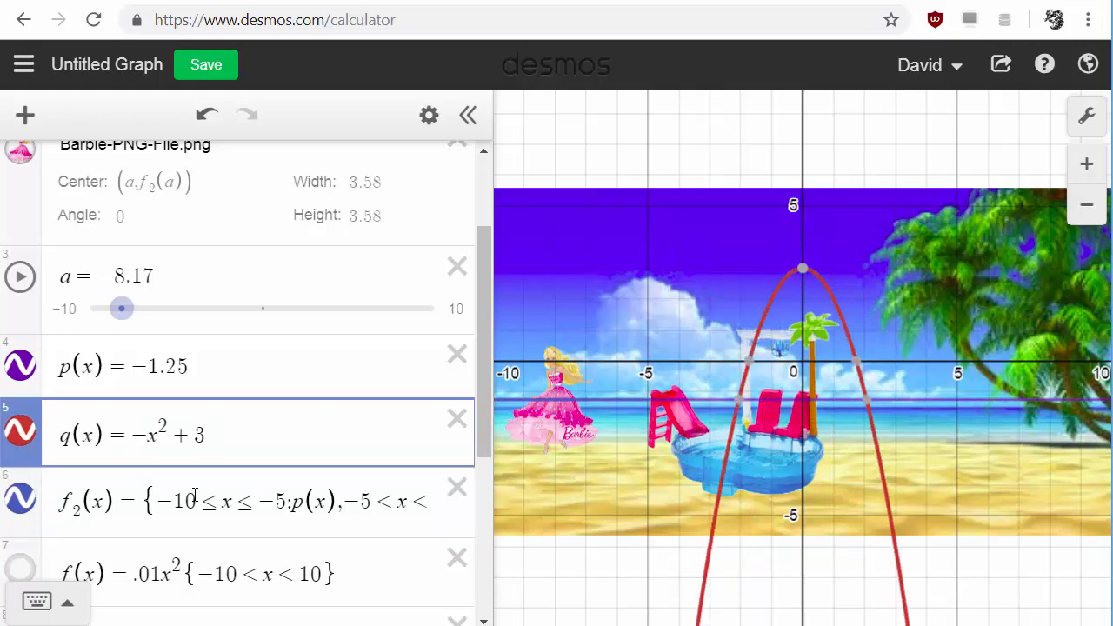
pyautogui.write('.1')
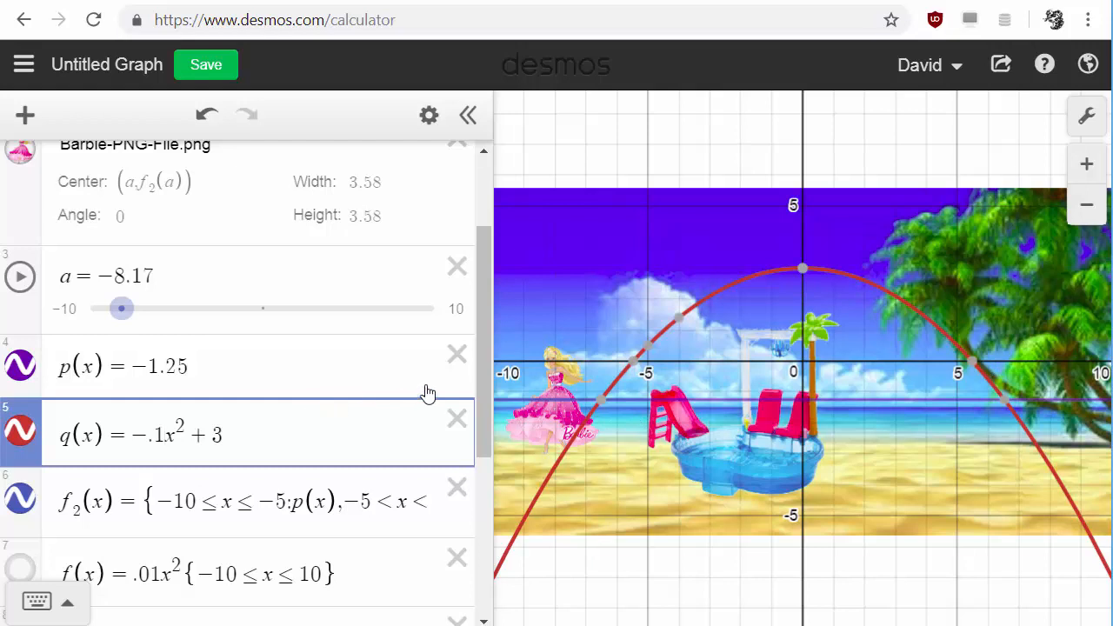
# Step: Highlight the first piece's domain condition, −10 ≤ x ≤ −5, in the f₂(x) definition
pyautogui.moveTo(478, 370); pyautogui.dragTo(477, 403)
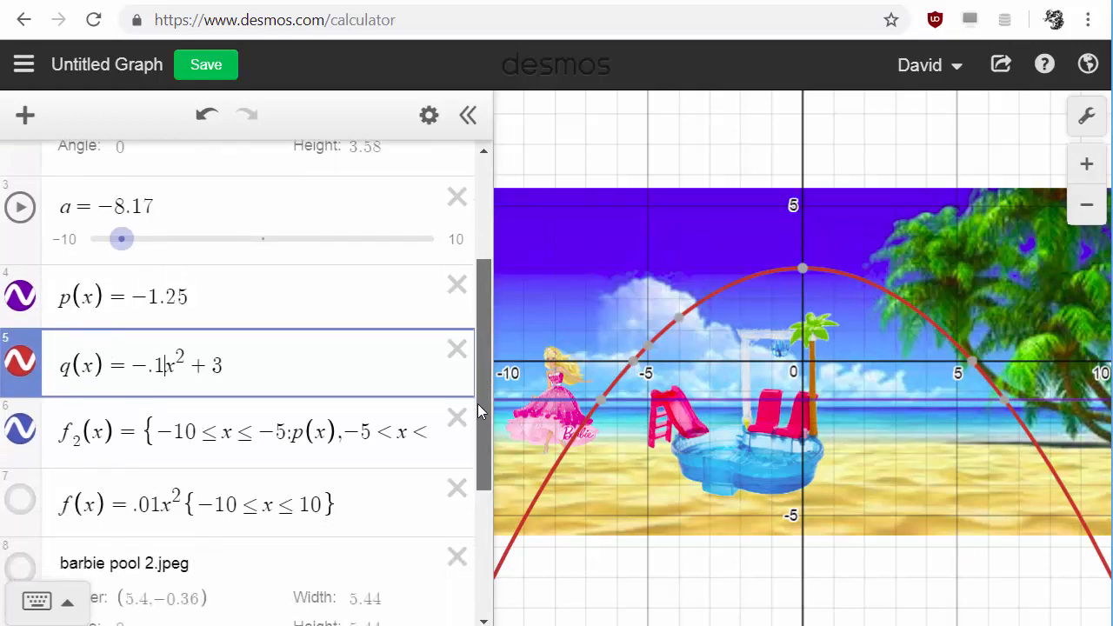
pyautogui.click(146, 435)
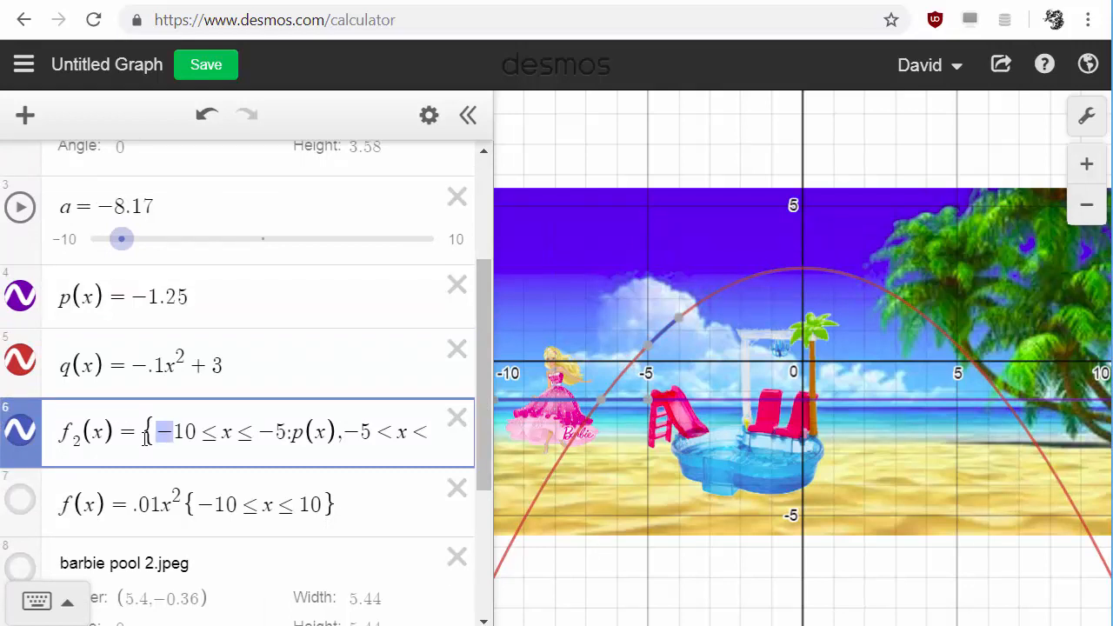
pyautogui.hotkey('shift', 'Right')
pyautogui.hotkey('shift', 'Right')
pyautogui.hotkey('shift', 'Right')
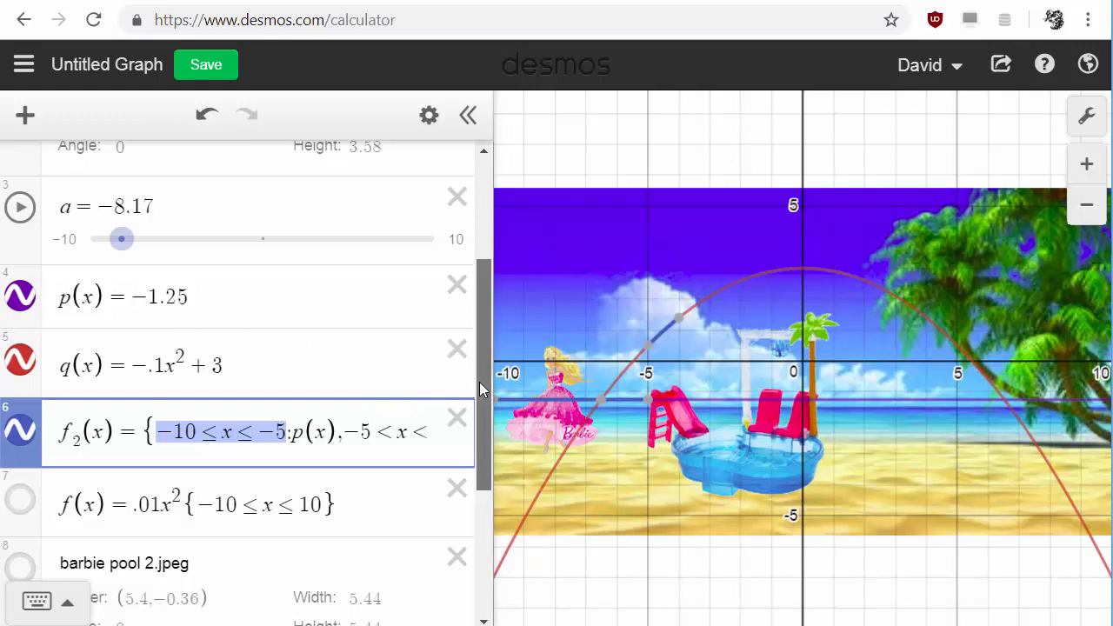
pyautogui.moveTo(479, 382); pyautogui.dragTo(486, 340)
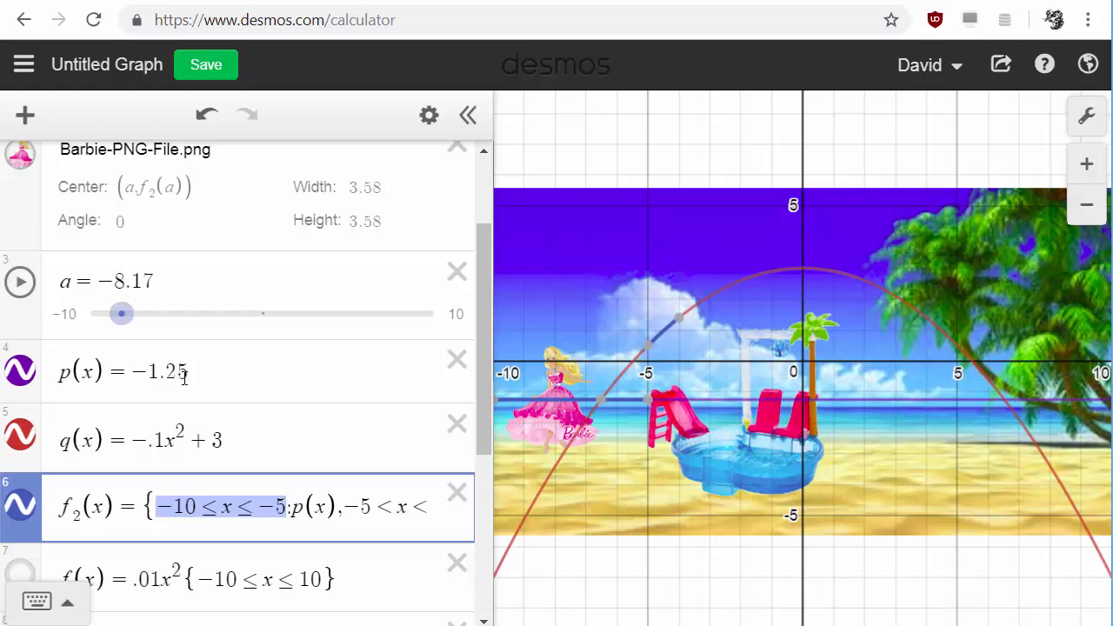
# Step: Display the coordinates of both intersection points between the line p(x) and the parabola q(x)
pyautogui.click(602, 405)
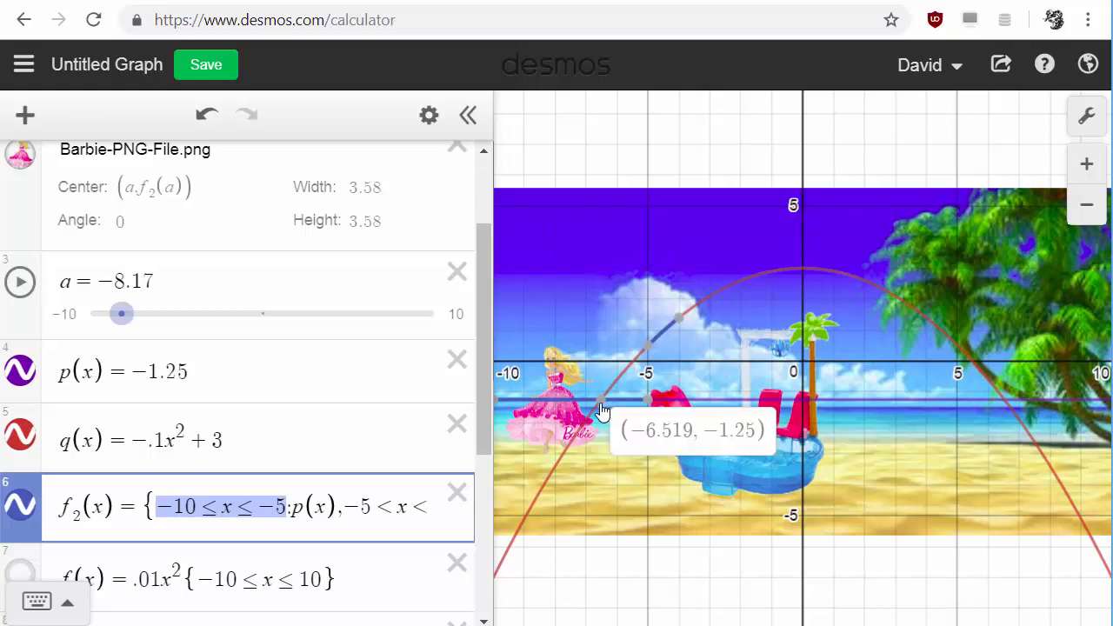
pyautogui.click(602, 405)
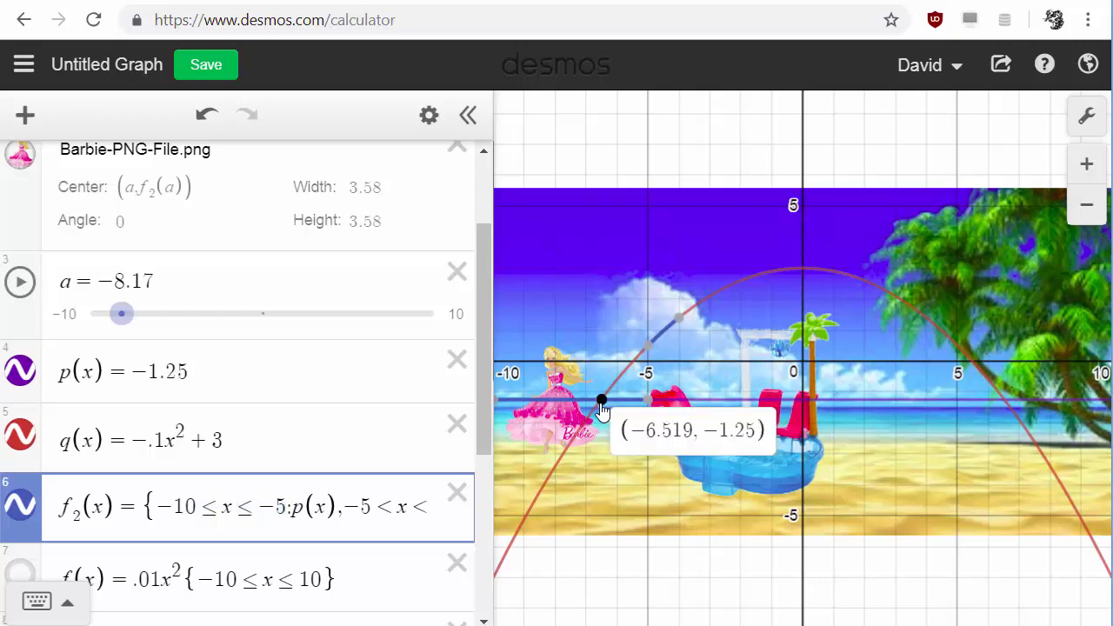
pyautogui.click(1004, 399)
pyautogui.click(1004, 399)
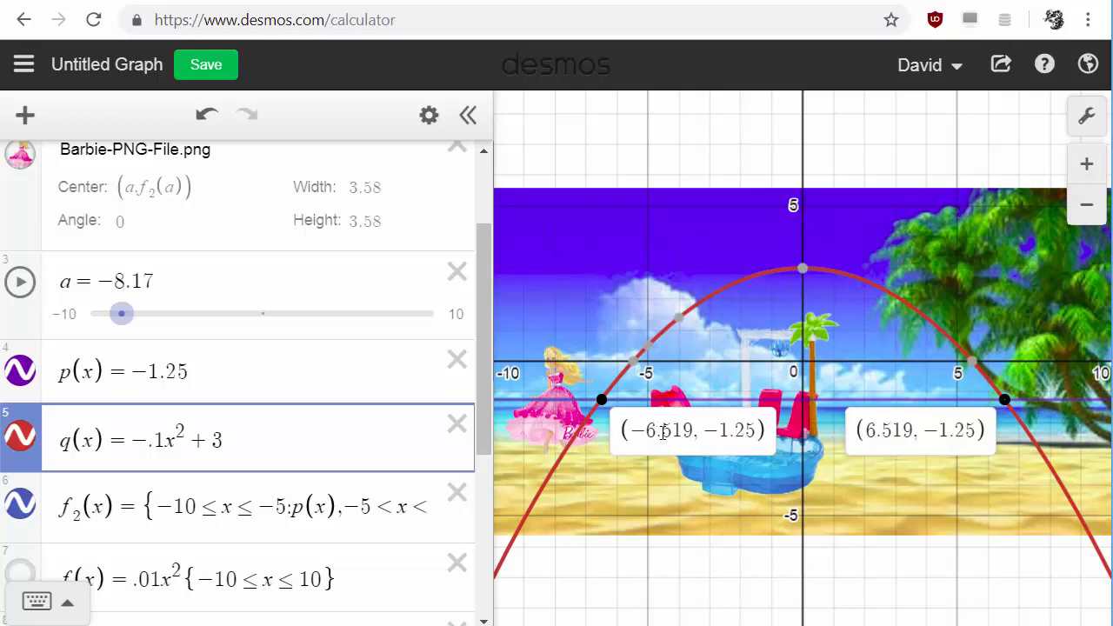
# Step: Set the upper bound of the p(x) piece in f₂(x) to −6.519
pyautogui.click(282, 507)
pyautogui.press('BackSpace')
pyautogui.write('6.')
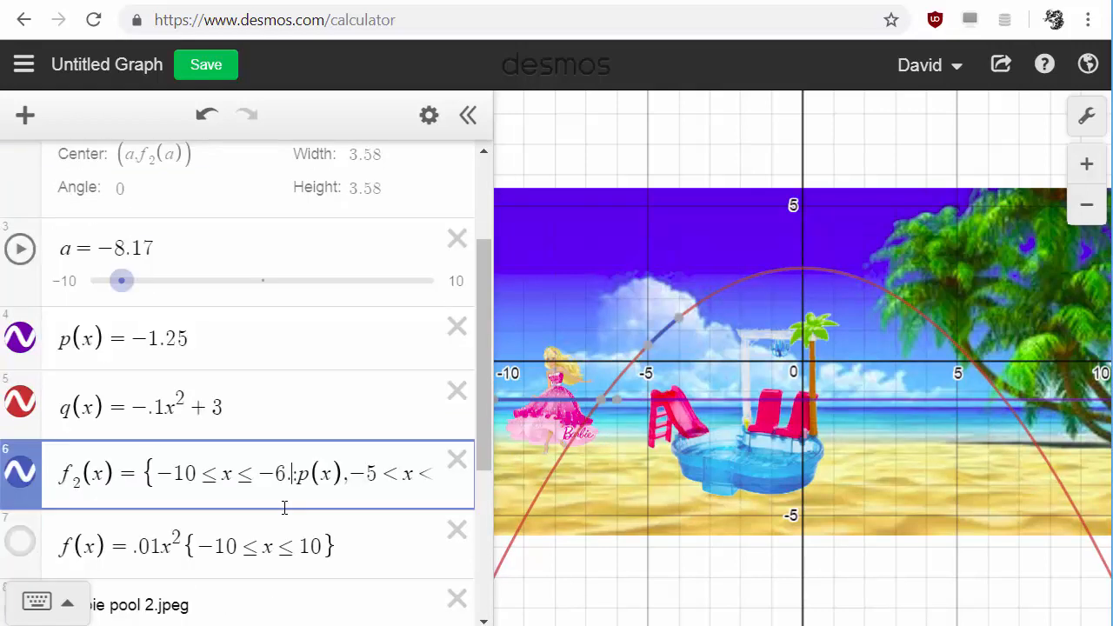
pyautogui.write('519')
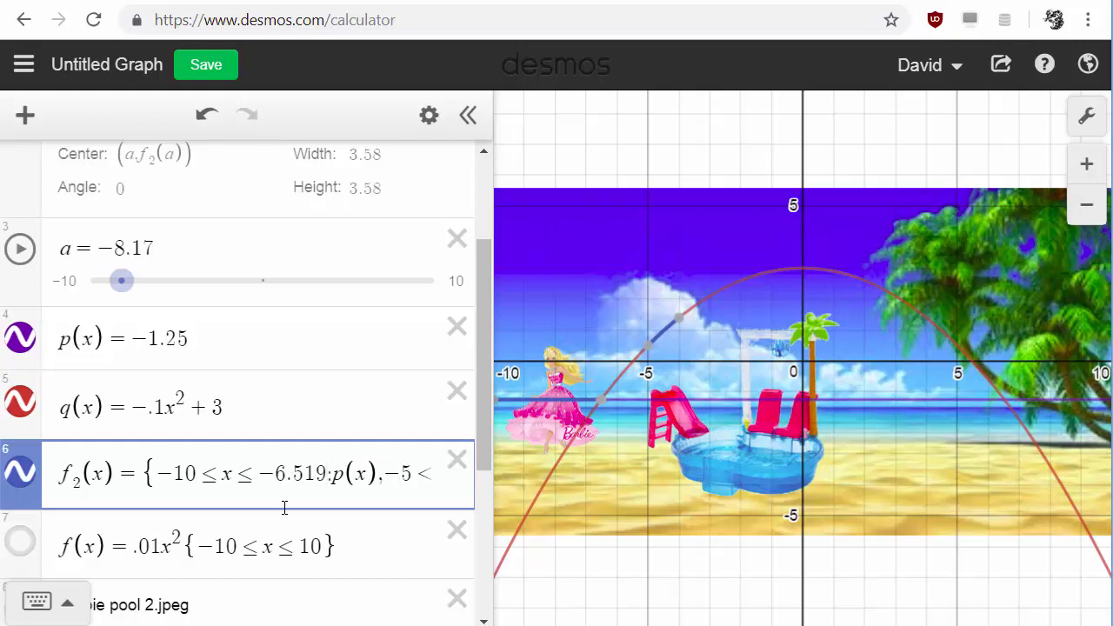
# Step: Set the lower bound of the q(x) piece in f₂(x) to −6.519
pyautogui.press('Right')
pyautogui.press('Right')
pyautogui.press('Right')
pyautogui.press('Right')
pyautogui.press('Right')
pyautogui.press('Right')
pyautogui.press('Right')
pyautogui.press('Right')
pyautogui.press('Right')
pyautogui.press('Right')
pyautogui.press('Right')
pyautogui.press('Right')
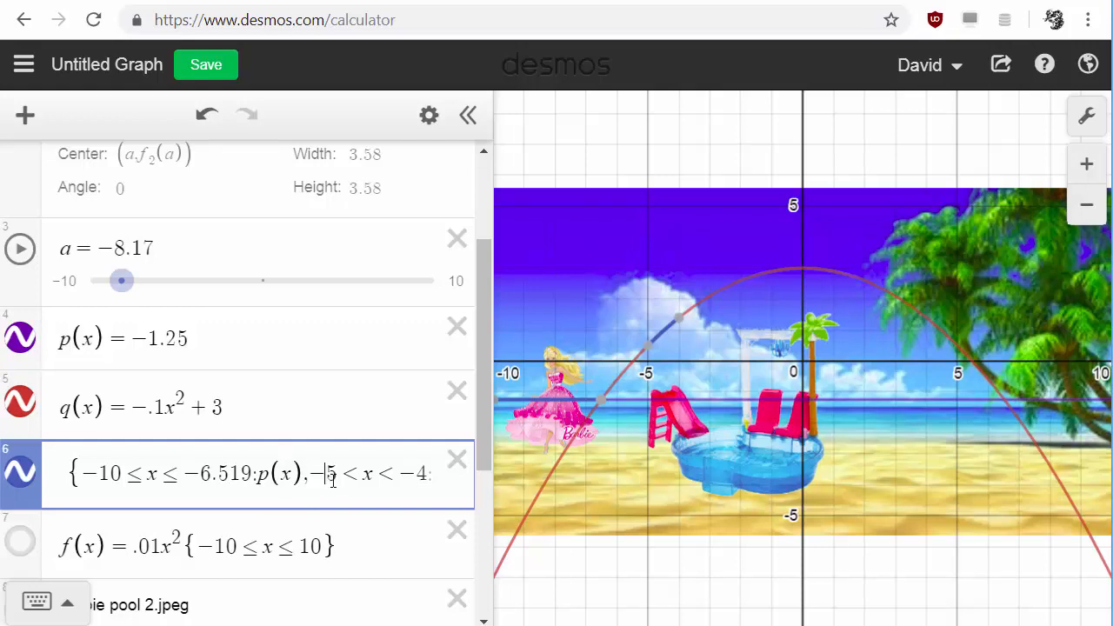
pyautogui.click(333, 481)
pyautogui.press('BackSpace')
pyautogui.write('6.519')
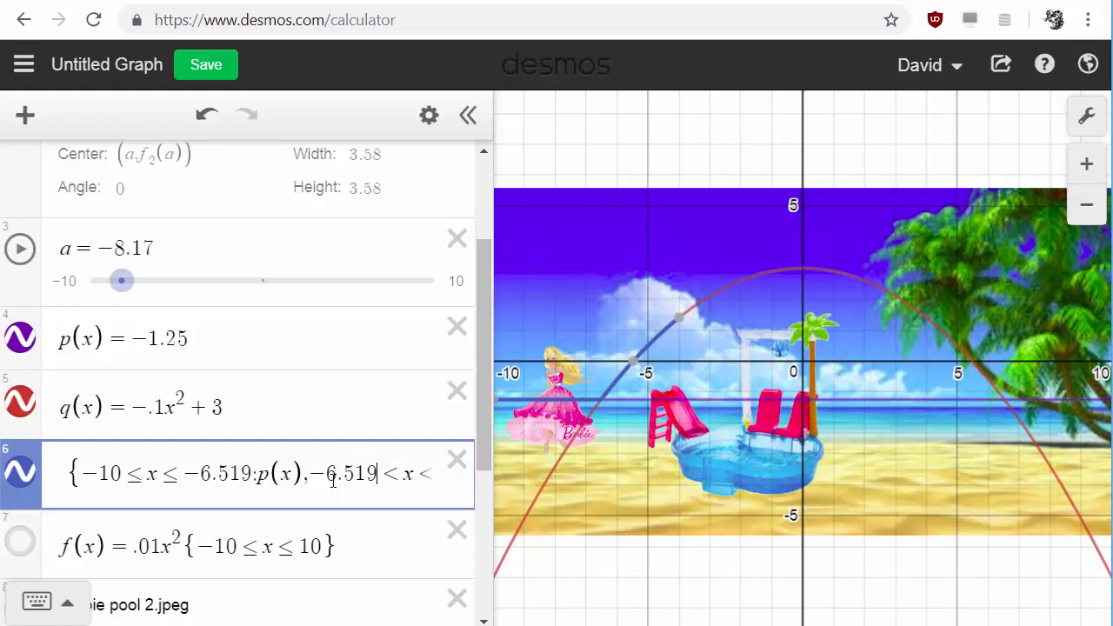
# Step: Check the second intersection of p(x) and q(x), and set the upper bound of the q(x) piece in f₂(x) to 6.519
pyautogui.press('Right')
pyautogui.press('Right')
pyautogui.press('Right')
pyautogui.press('Right')
pyautogui.press('Right')
pyautogui.press('Right')
pyautogui.press('Right')
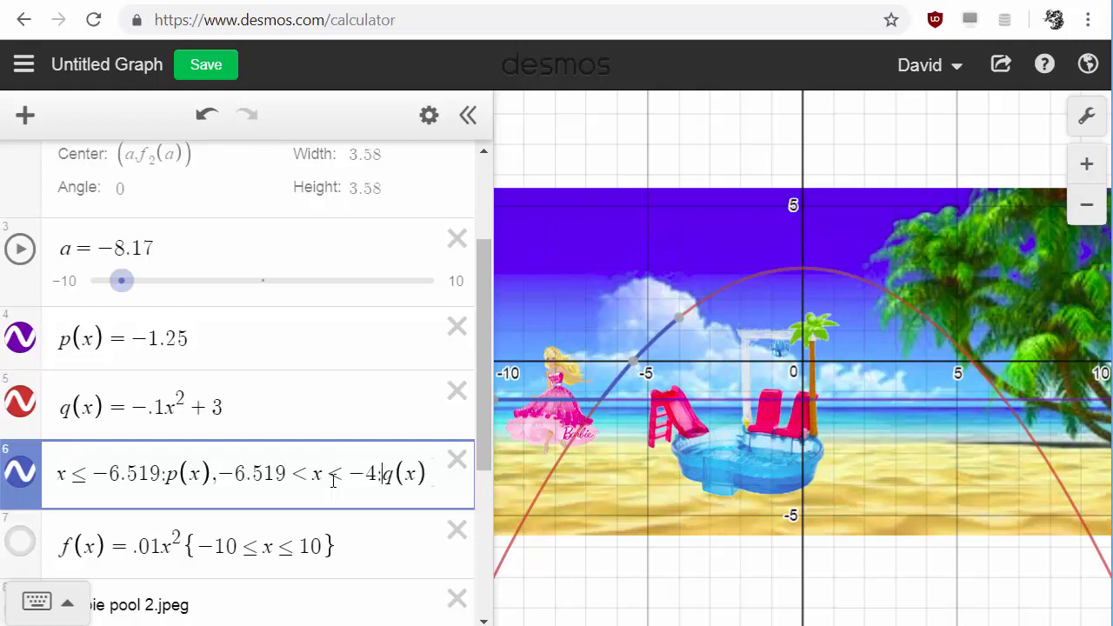
pyautogui.click(972, 361)
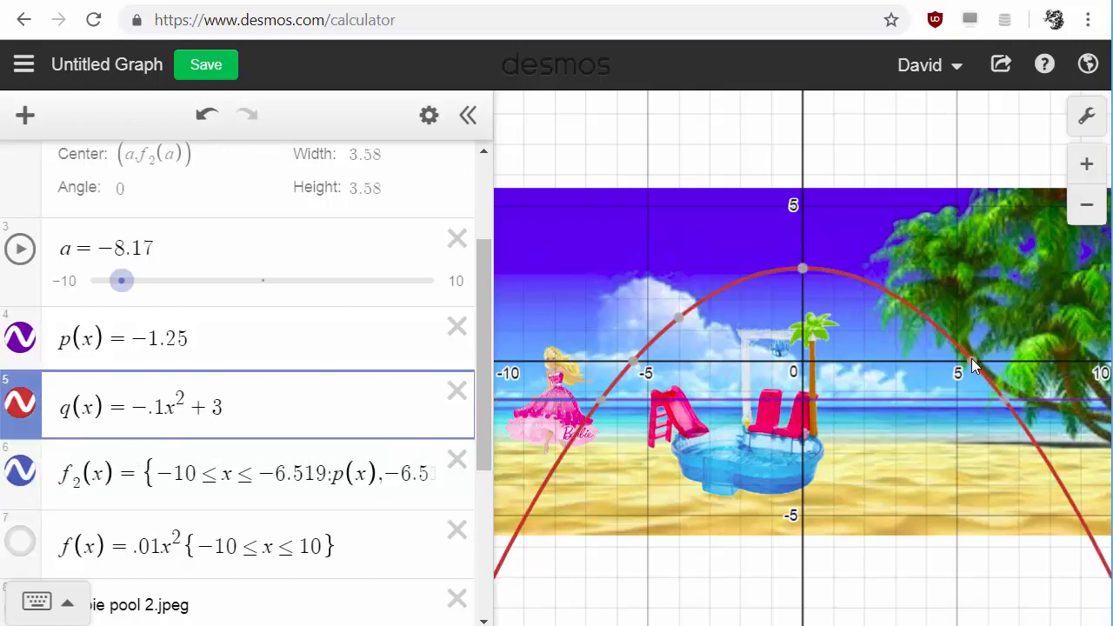
pyautogui.moveTo(1005, 407)
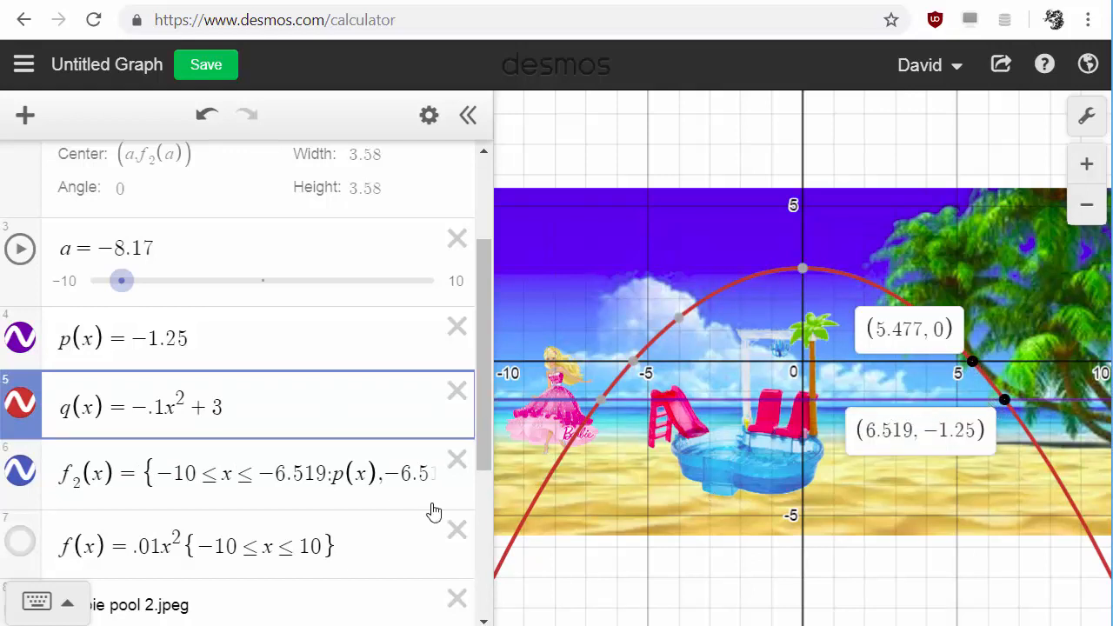
pyautogui.click(396, 485)
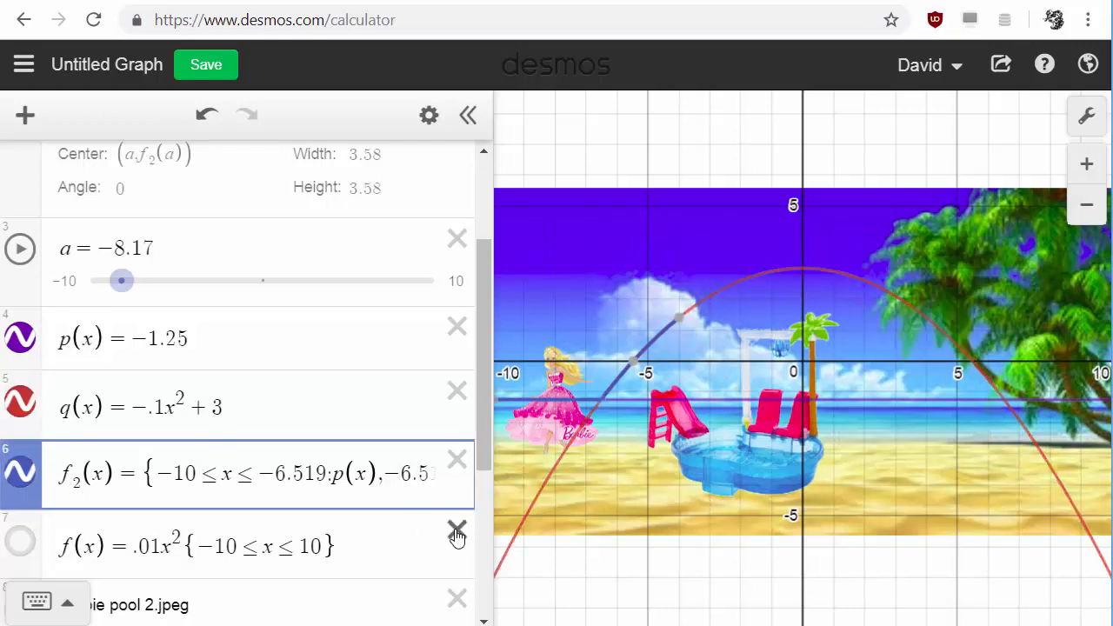
pyautogui.write('19<x<-4')
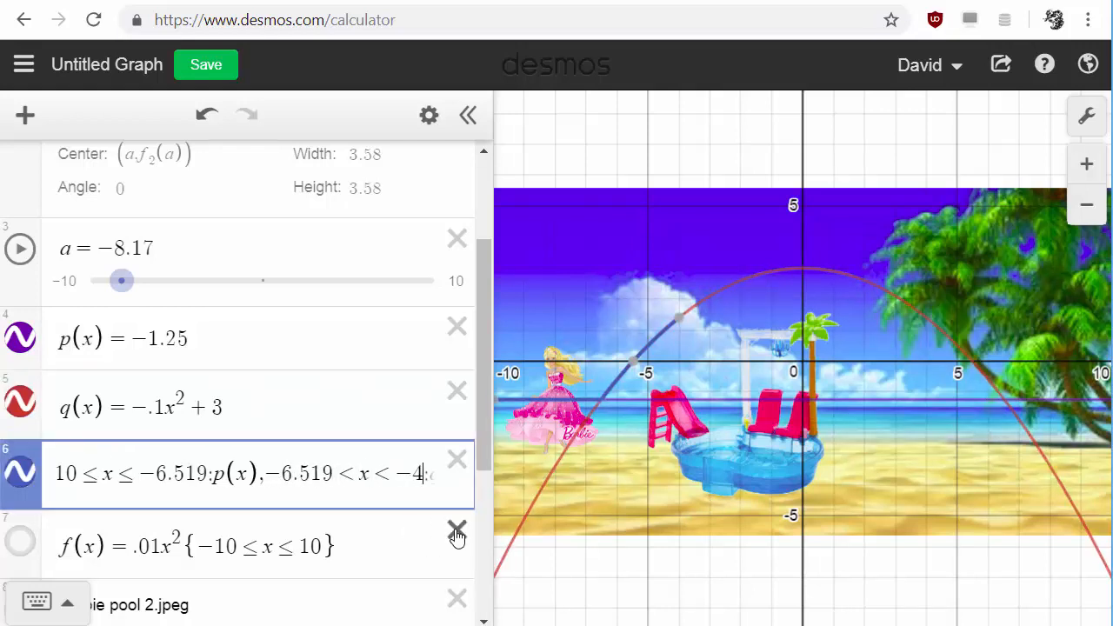
pyautogui.press('Right')
pyautogui.press('Left')
pyautogui.press('BackSpace')
pyautogui.press('BackSpace')
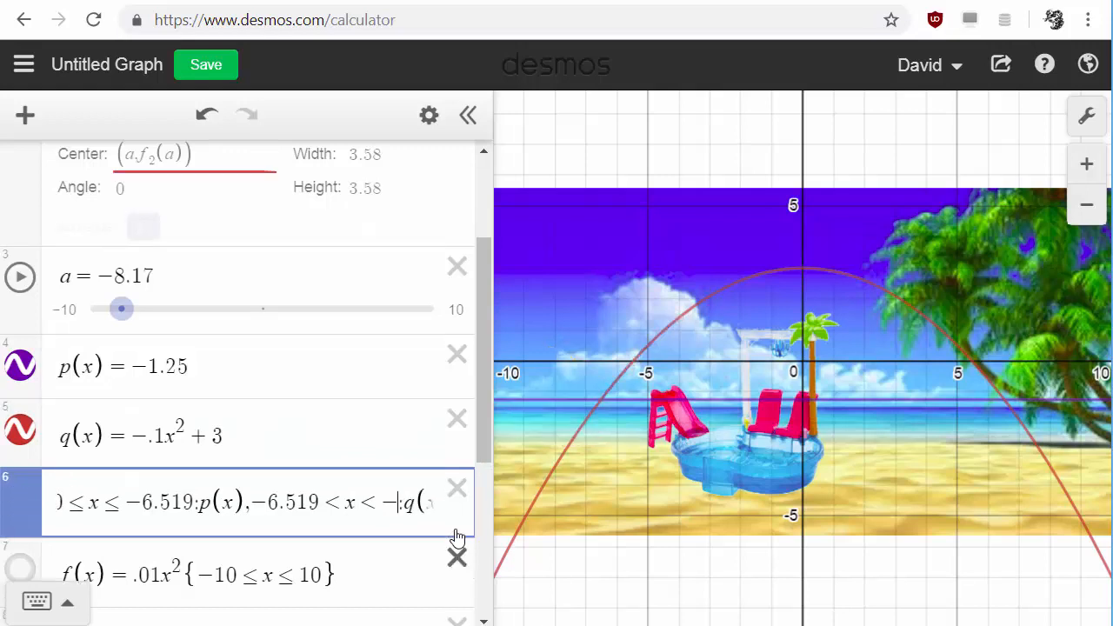
pyautogui.write('6.519')
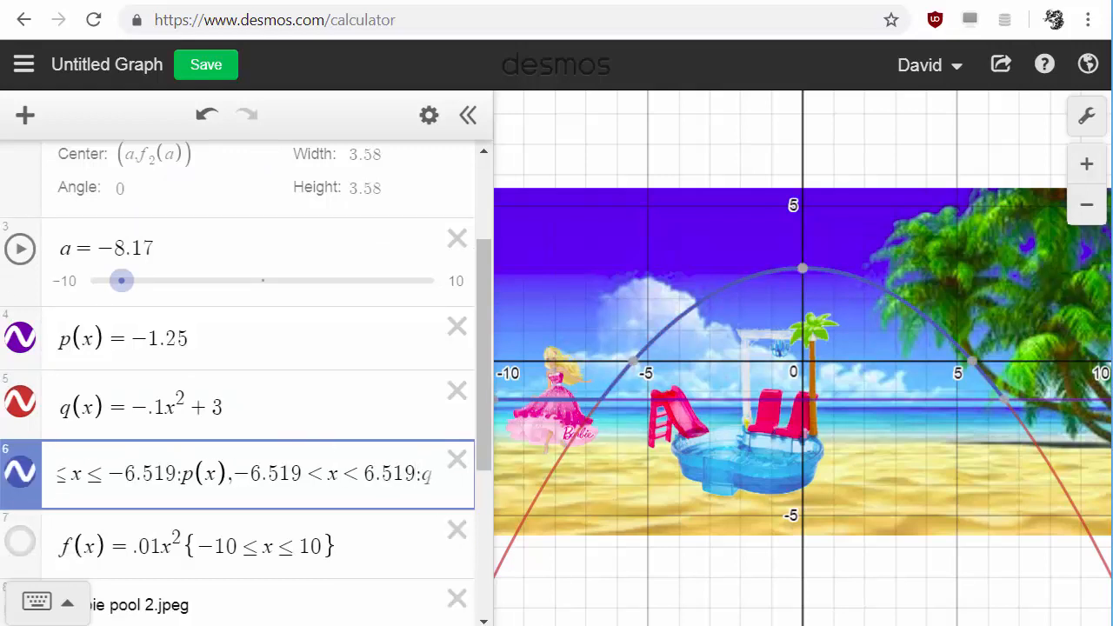
# Step: Set the slider a to −10 and play its animation to move the Barbie image along f₂(x)
pyautogui.moveTo(114, 281); pyautogui.dragTo(75, 294)
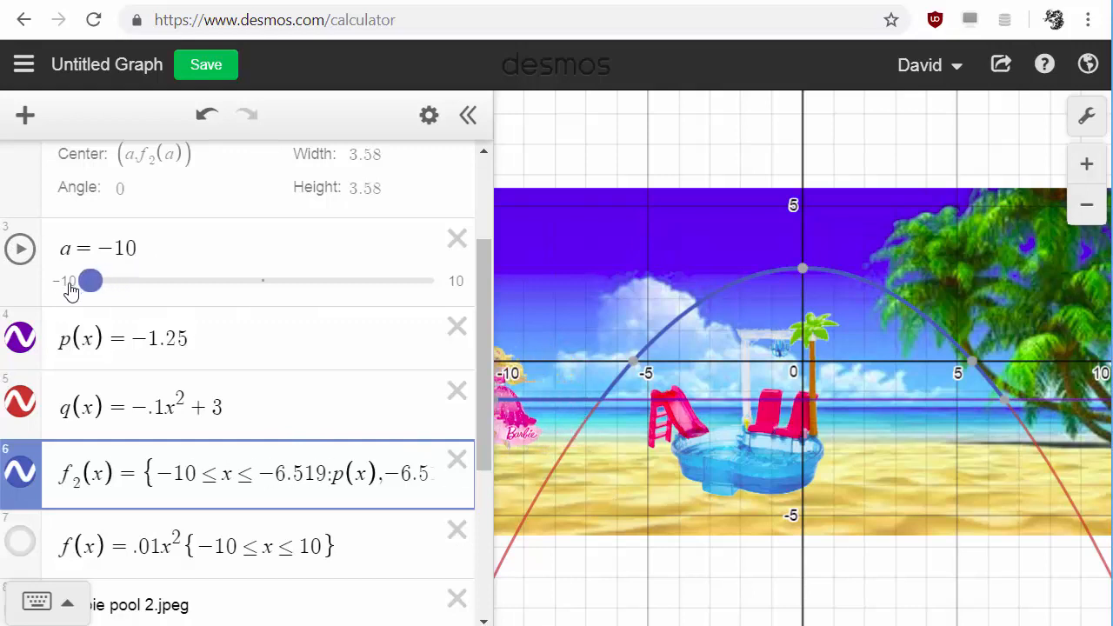
pyautogui.click(30, 254)
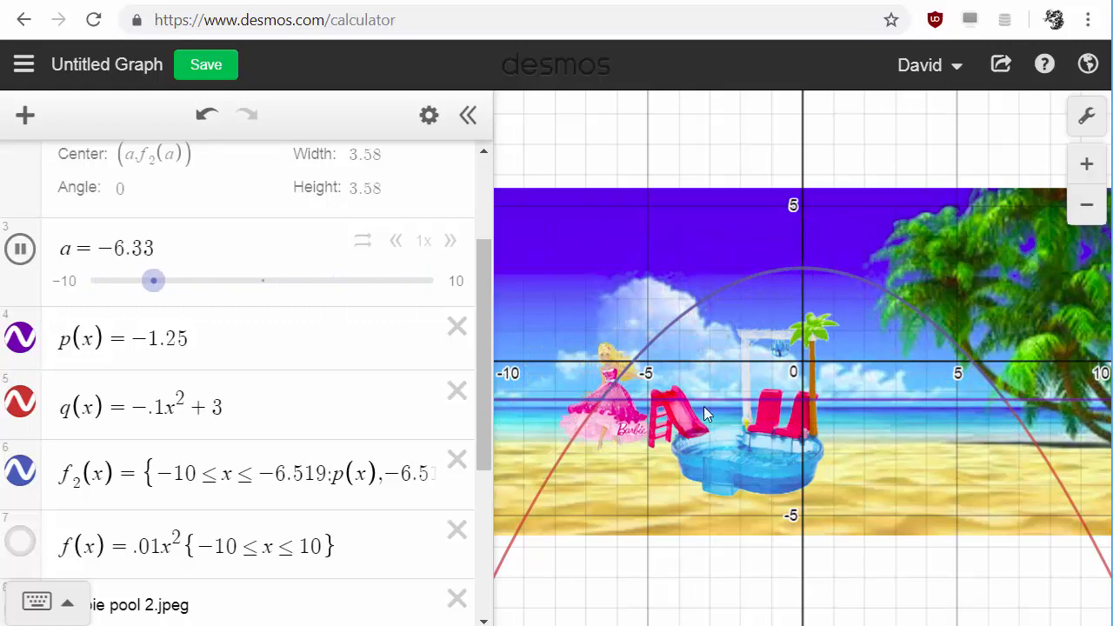
pyautogui.click(1009, 393)
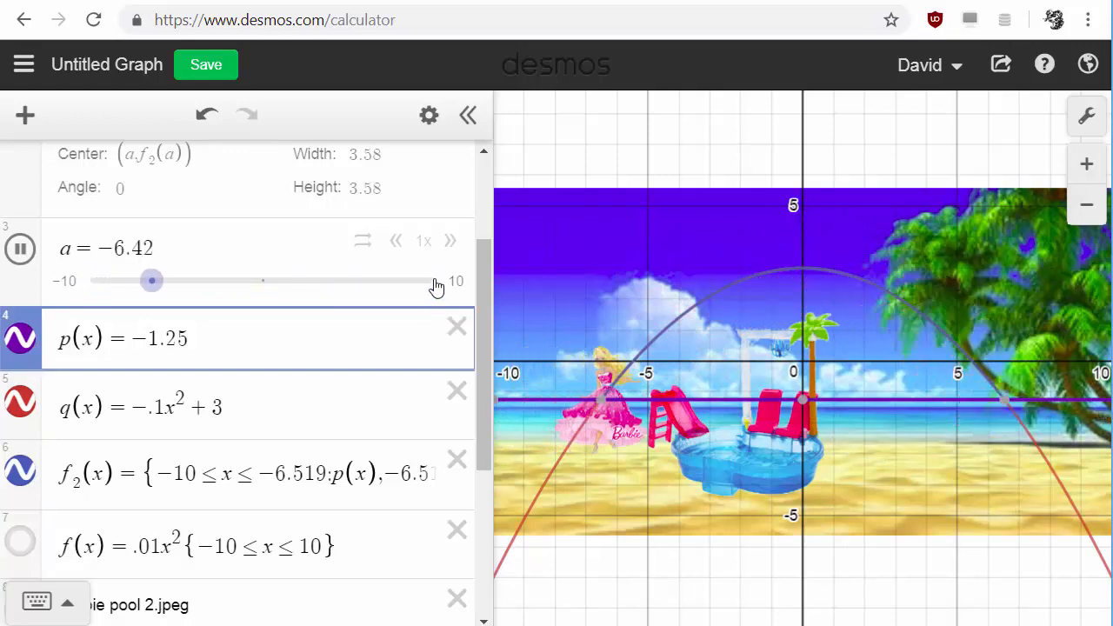
# Step: Append a third condition to f₂(x) with the domain 6.519 ≤ x ≤ 10, after the q(x) piece
pyautogui.click(376, 465)
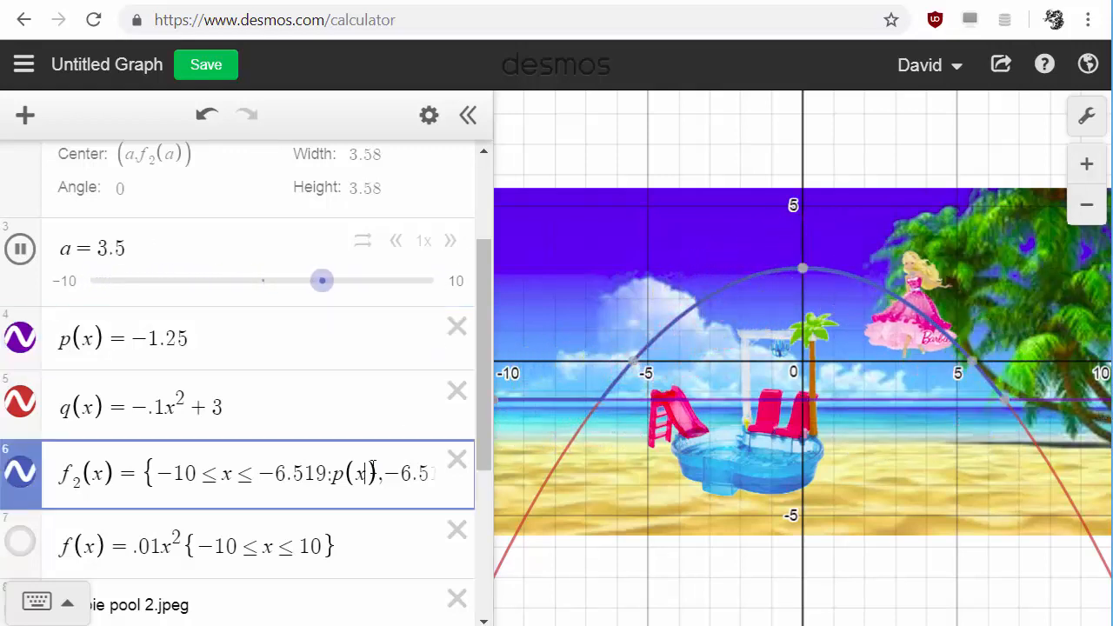
pyautogui.press('Right')
pyautogui.press('Right')
pyautogui.press('Right')
pyautogui.press('Right')
pyautogui.press('Right')
pyautogui.press('Right')
pyautogui.press('Right')
pyautogui.press('Right')
pyautogui.press('Right')
pyautogui.press('Right')
pyautogui.press('Right')
pyautogui.press('Right')
pyautogui.press('Right')
pyautogui.press('Right')
pyautogui.press('Right')
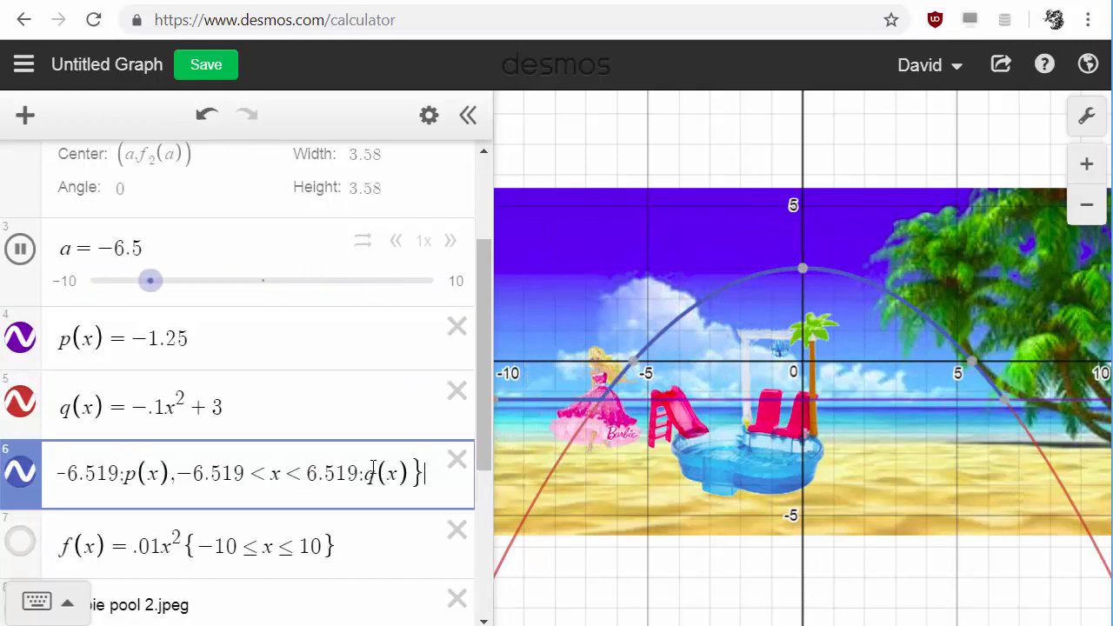
pyautogui.press('Left')
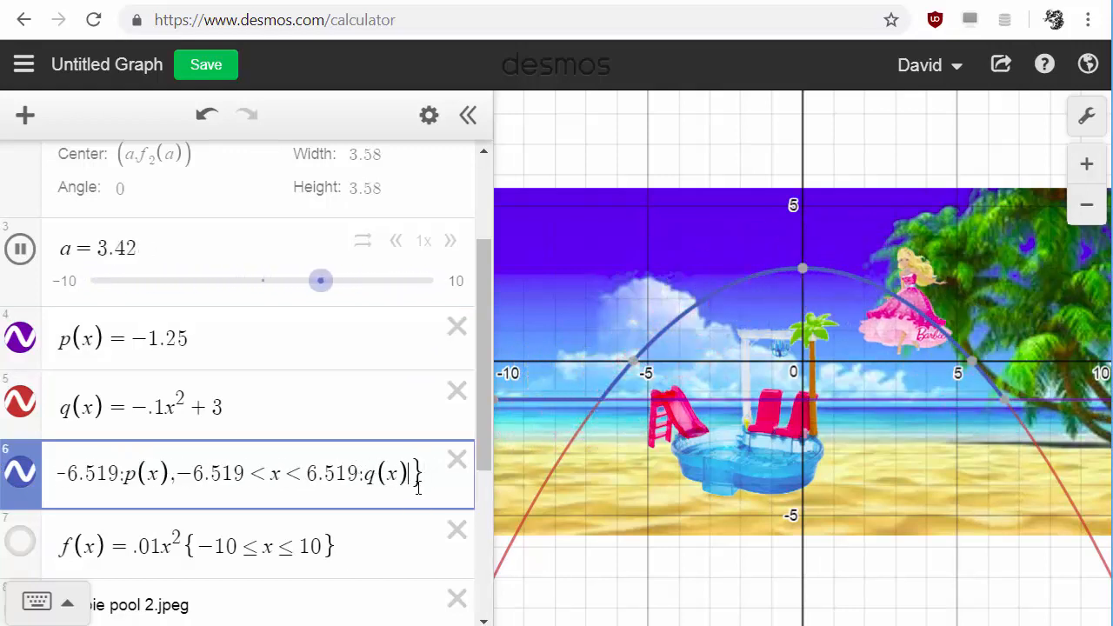
pyautogui.write(',')
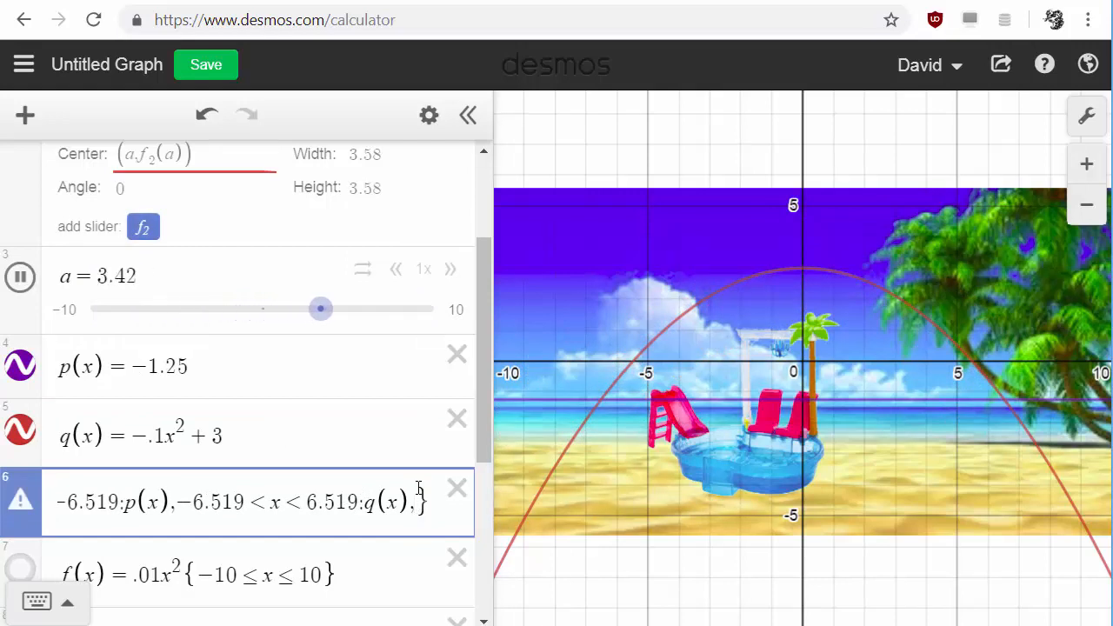
pyautogui.write('6.519')
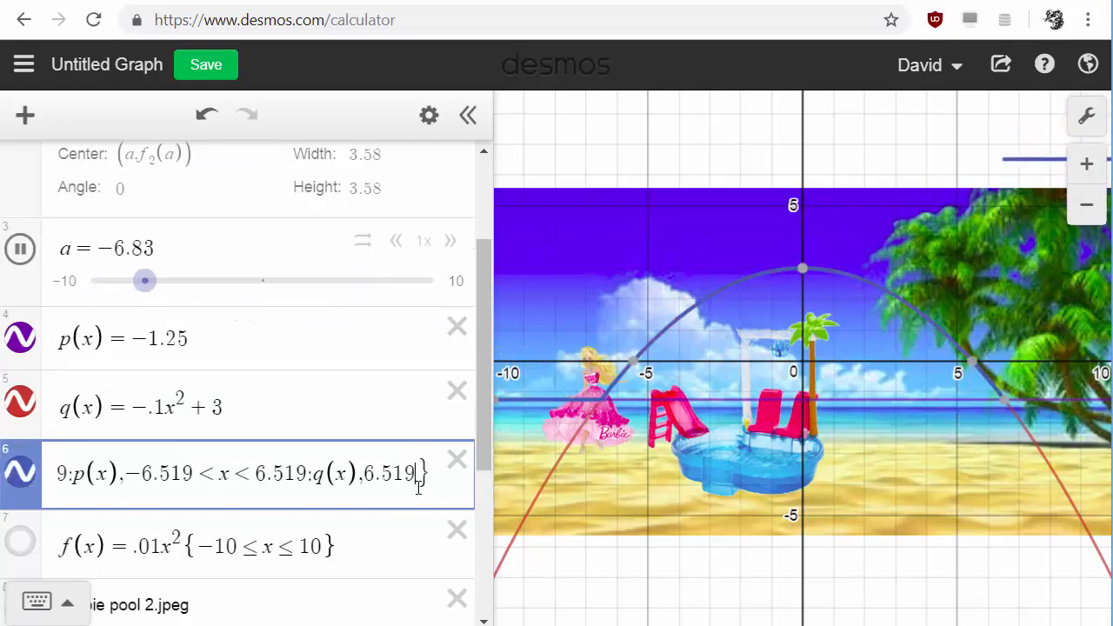
pyautogui.write('<=x')
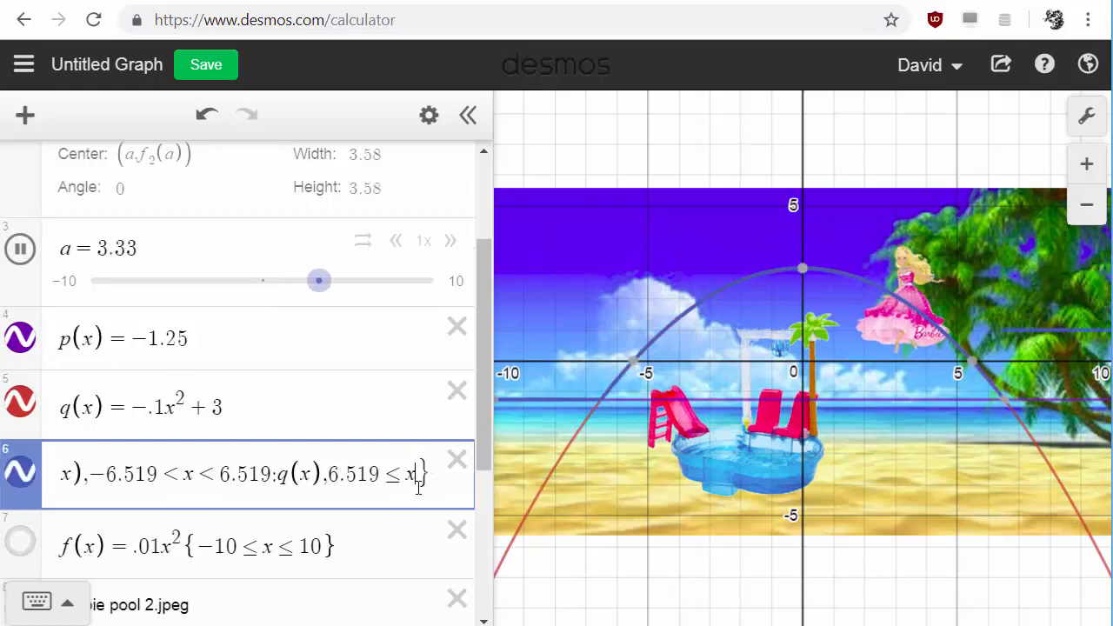
pyautogui.write('<=10')
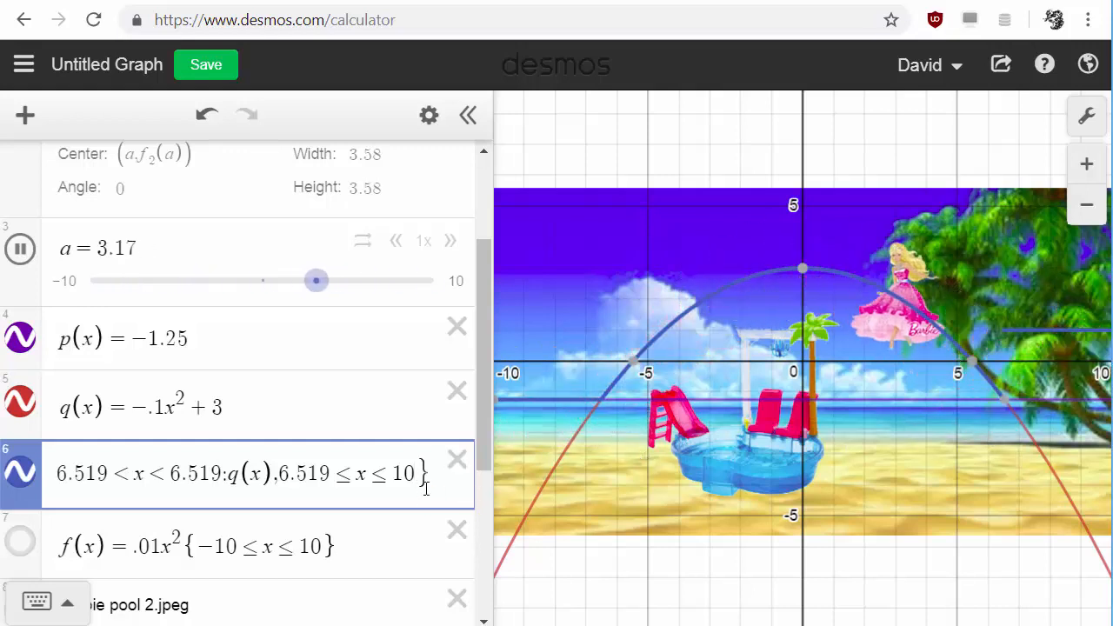
# Step: Set the output of the 6.519 ≤ x ≤ 10 piece in f₂(x) to p(x)
pyautogui.write(':1')
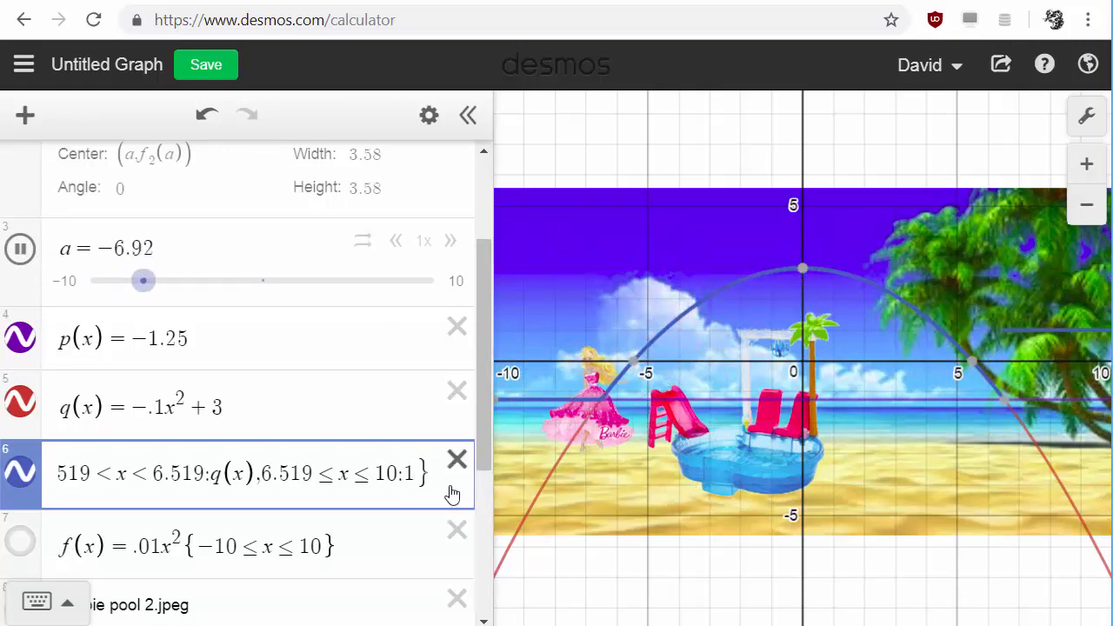
pyautogui.press('BackSpace')
pyautogui.write('p(x)')
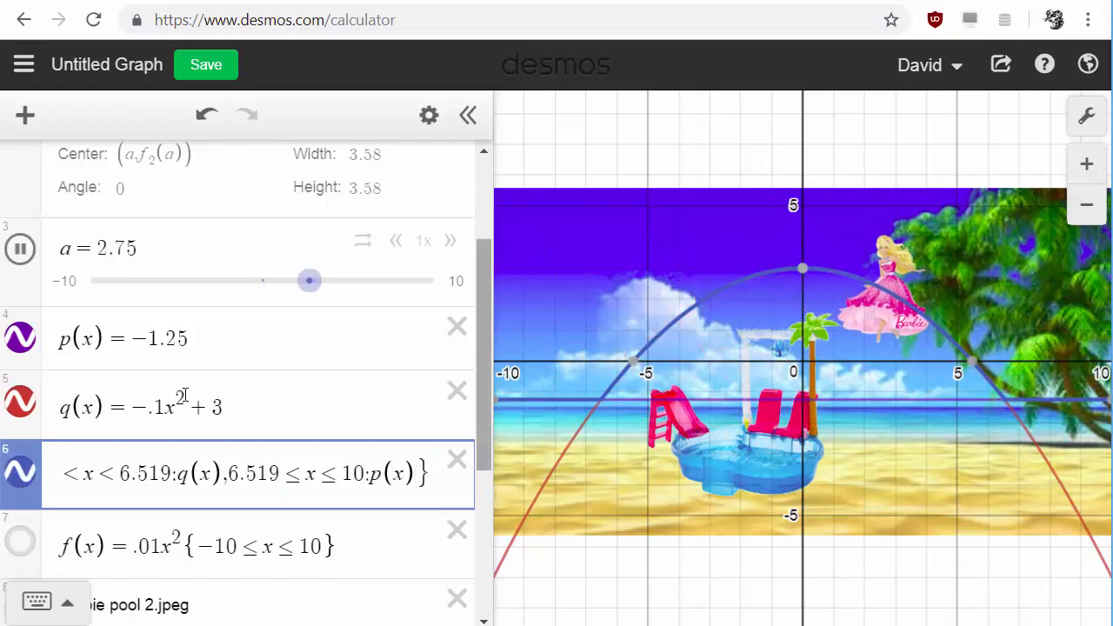
# Step: Hide the graphs of q(x), f₂(x) and p(x) so only the images remain on the graph
pyautogui.click(22, 409)
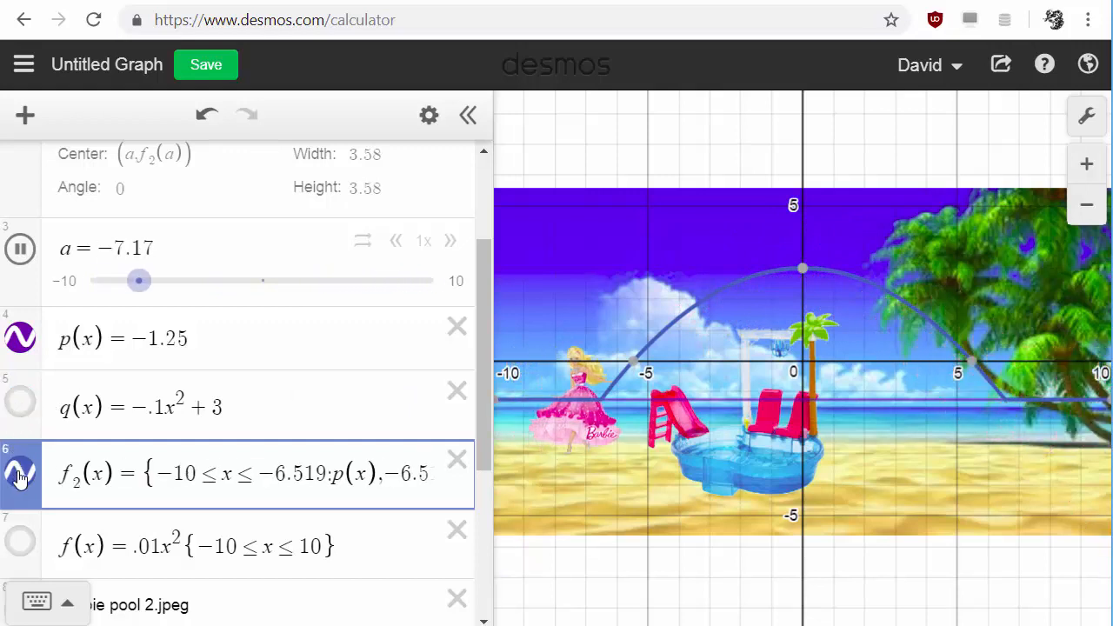
pyautogui.click(21, 475)
pyautogui.click(20, 341)
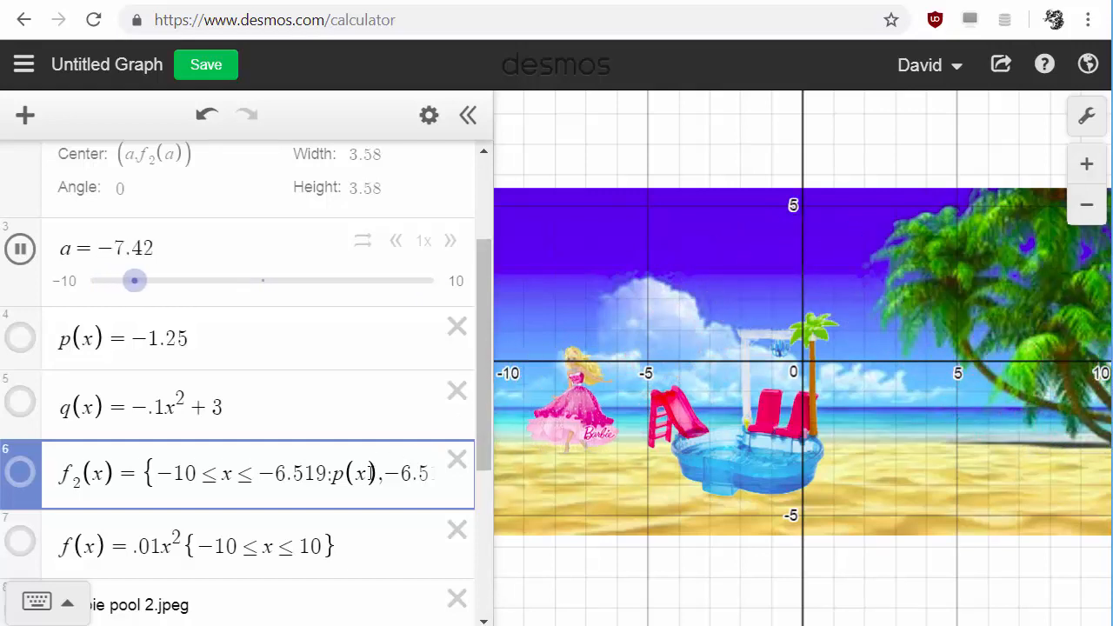
# Step: Read through the full f₂(x) definition to review the domain and function of each of its pieces
pyautogui.press('Right')
pyautogui.press('Right')
pyautogui.press('Right')
pyautogui.press('Right')
pyautogui.press('Right')
pyautogui.press('Right')
pyautogui.press('Right')
pyautogui.press('Right')
pyautogui.press('Right')
pyautogui.press('Right')
pyautogui.press('Right')
pyautogui.press('Right')
pyautogui.press('Right')
pyautogui.press('Right')
pyautogui.press('Right')
pyautogui.press('Right')
pyautogui.press('Right')
pyautogui.press('Right')
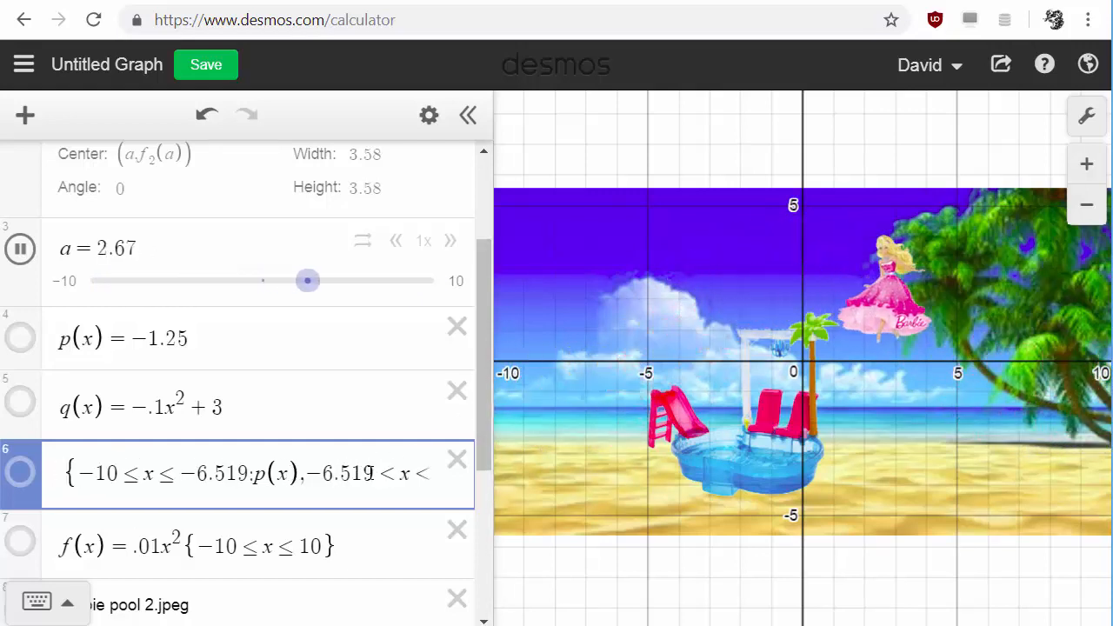
pyautogui.press('Right')
pyautogui.press('Right')
pyautogui.press('Right')
pyautogui.press('Right')
pyautogui.press('Right')
pyautogui.press('Right')
pyautogui.press('Right')
pyautogui.press('Right')
pyautogui.press('Right')
pyautogui.press('Right')
pyautogui.press('Right')
pyautogui.press('Right')
pyautogui.press('Right')
pyautogui.press('Right')
pyautogui.press('Right')
pyautogui.press('Right')
pyautogui.press('Right')
pyautogui.press('Right')
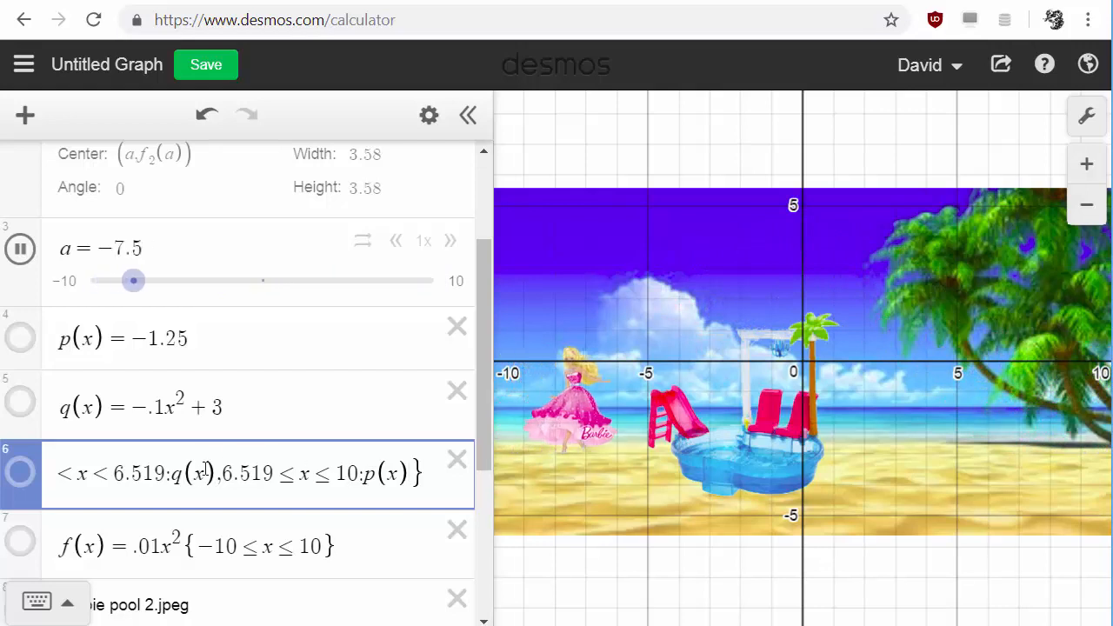
# Step: Replace q(x) in the middle piece of f₂(x) with the expression −.1x² + 3 copied from the q(x) definition
pyautogui.moveTo(241, 404); pyautogui.dragTo(137, 414)
pyautogui.hotkey('ctrl', 'c')
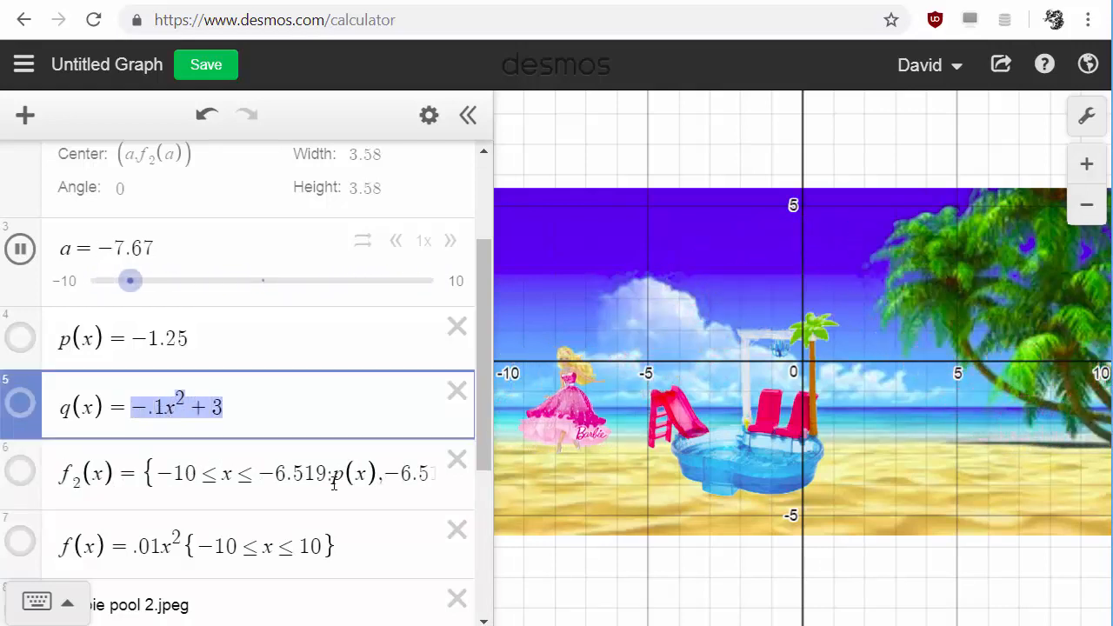
pyautogui.click(334, 481)
pyautogui.press('Right')
pyautogui.press('Right')
pyautogui.press('Right')
pyautogui.press('Right')
pyautogui.press('Right')
pyautogui.press('Right')
pyautogui.press('Right')
pyautogui.press('Right')
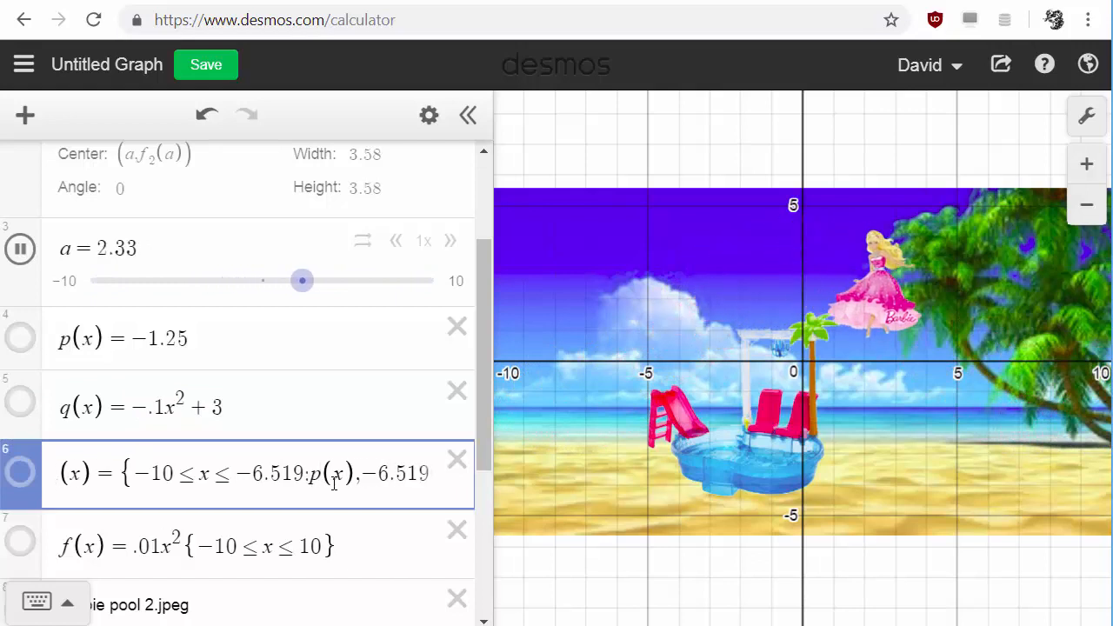
pyautogui.press('Right')
pyautogui.press('Right')
pyautogui.press('Right')
pyautogui.press('Right')
pyautogui.press('Right')
pyautogui.press('Right')
pyautogui.press('Right')
pyautogui.press('Right')
pyautogui.press('Right')
pyautogui.press('Right')
pyautogui.press('Right')
pyautogui.press('Right')
pyautogui.press('Right')
pyautogui.press('Right')
pyautogui.press('Right')
pyautogui.press('Right')
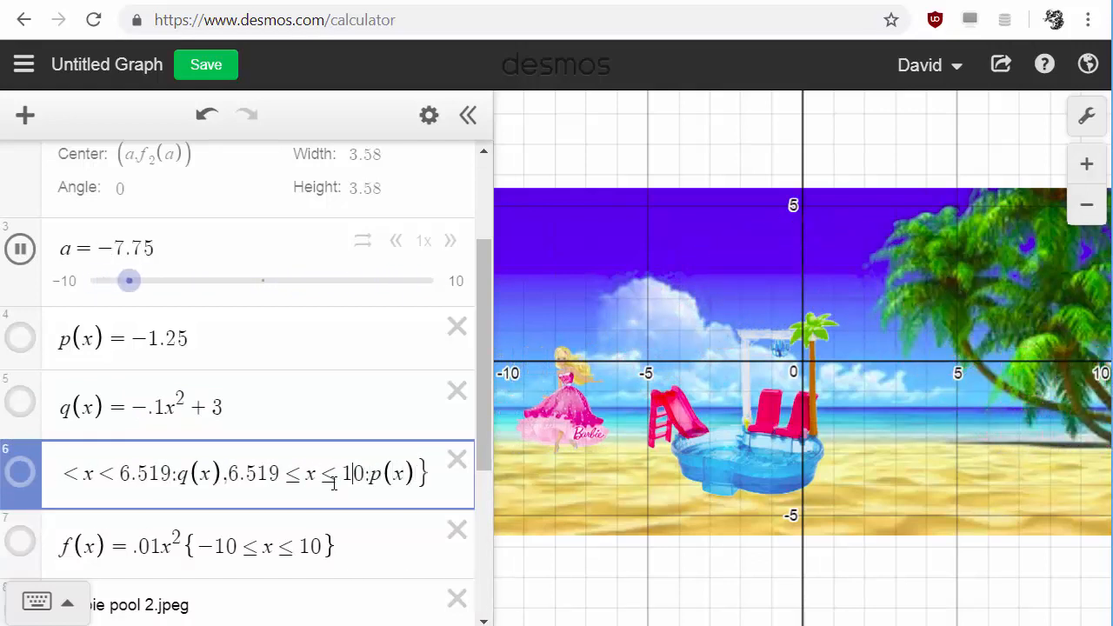
pyautogui.press('Left')
pyautogui.press('Left')
pyautogui.press('Left')
pyautogui.press('Left')
pyautogui.hotkey('shift', 'Left')
pyautogui.hotkey('shift', 'Left')
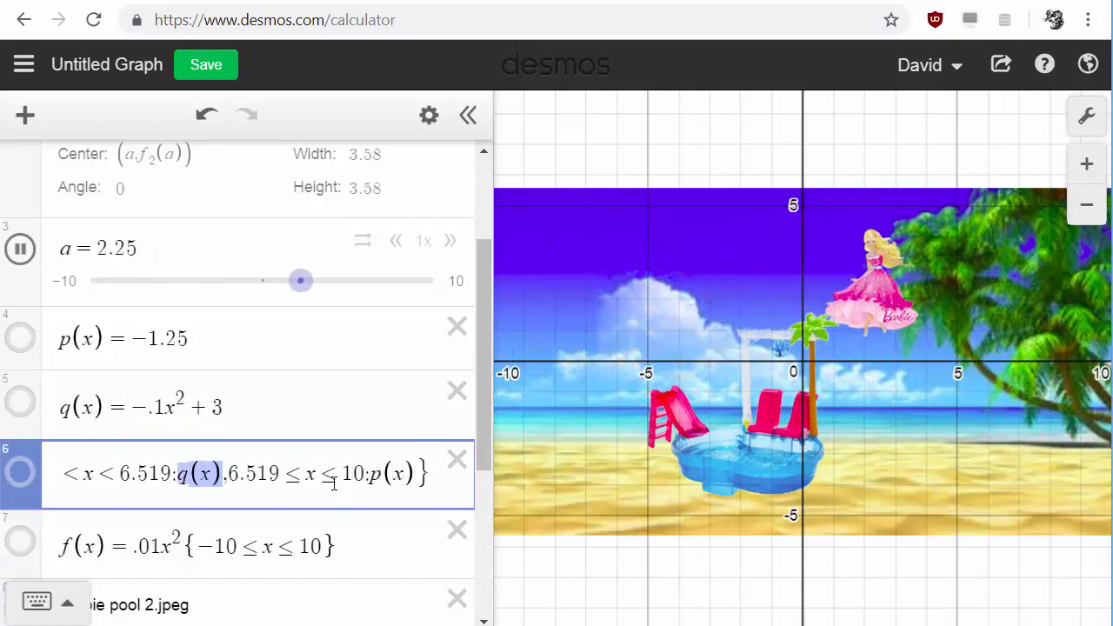
pyautogui.hotkey('ctrl', 'v')
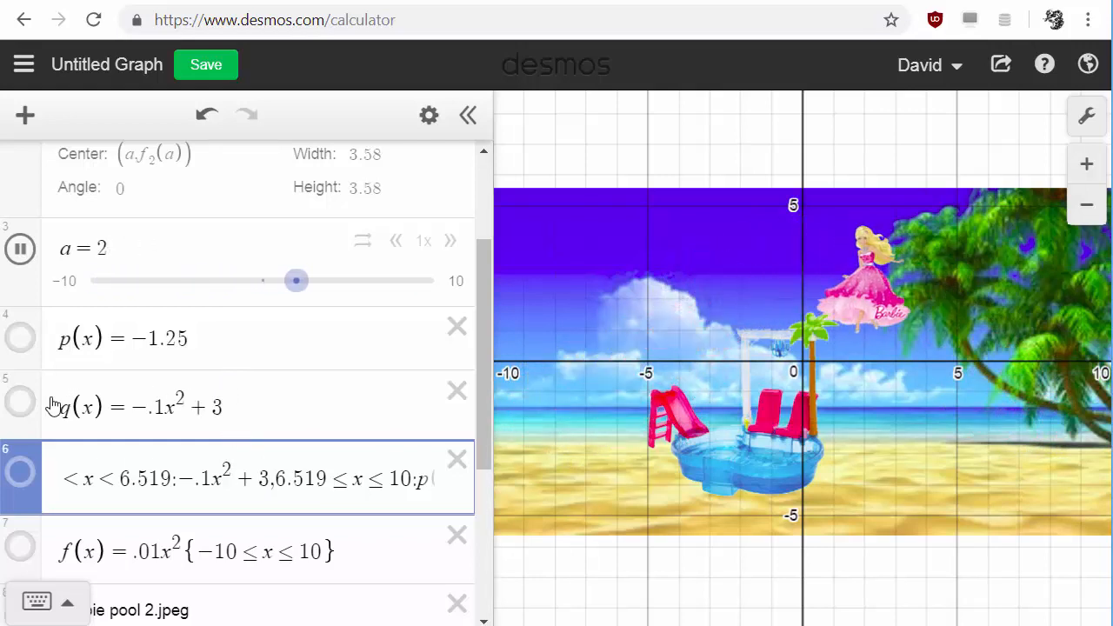
# Step: Show the graphs of q(x) and p(x) again over the beach scene
pyautogui.click(21, 402)
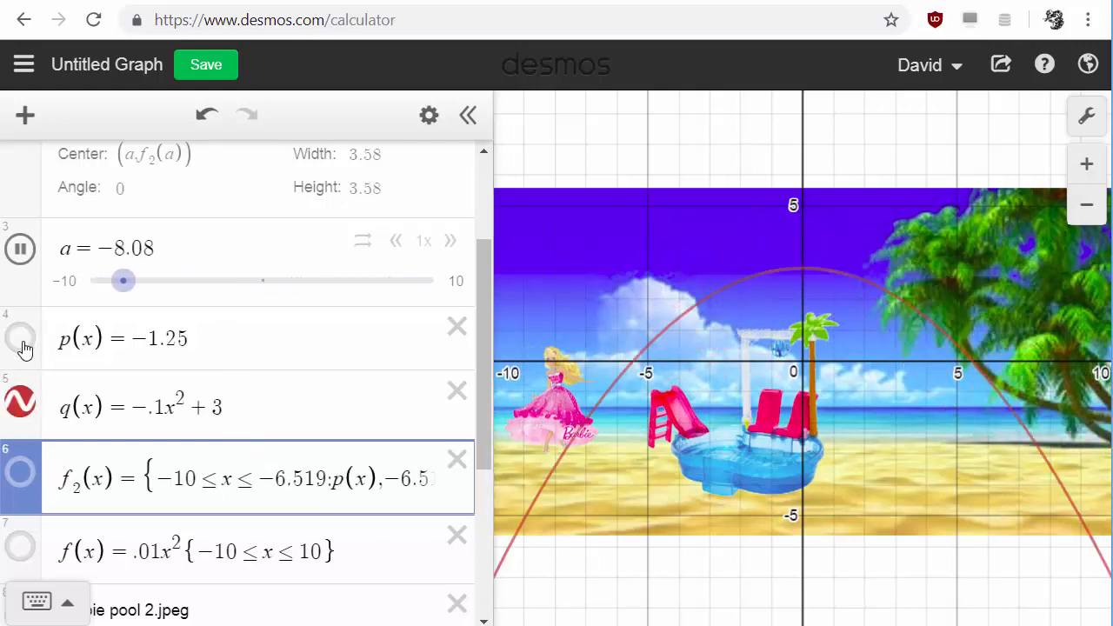
pyautogui.click(20, 340)
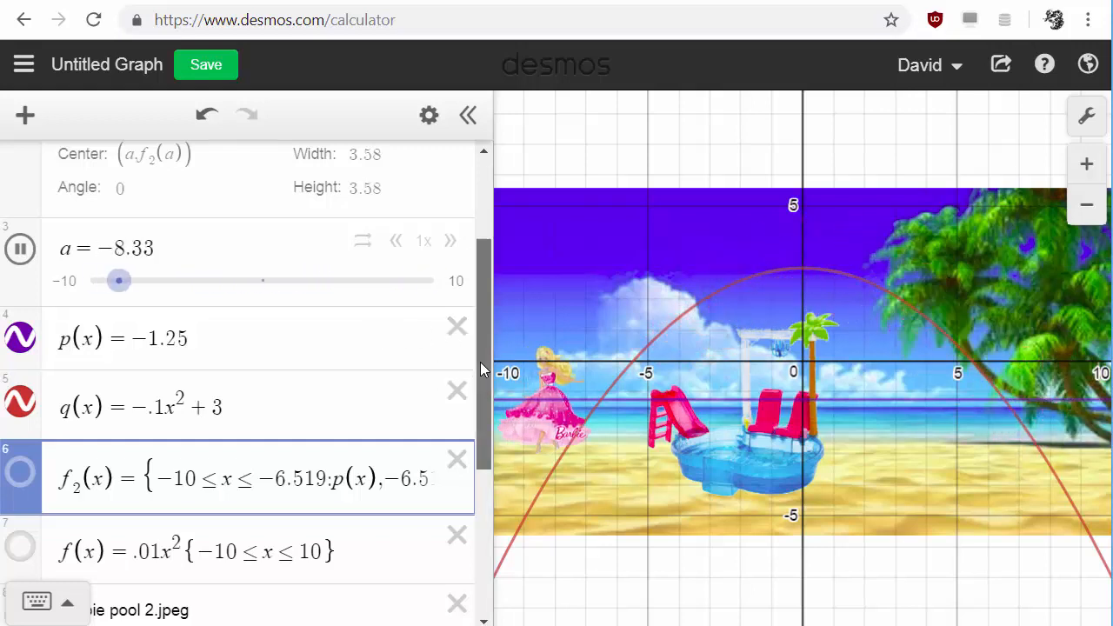
pyautogui.moveTo(480, 362); pyautogui.dragTo(488, 304)
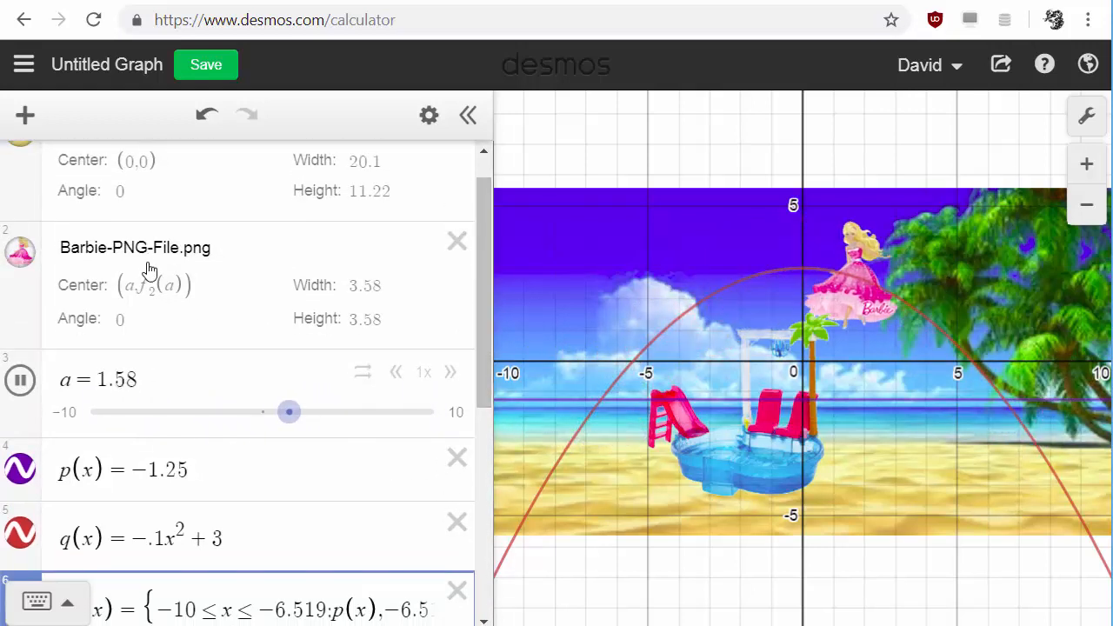